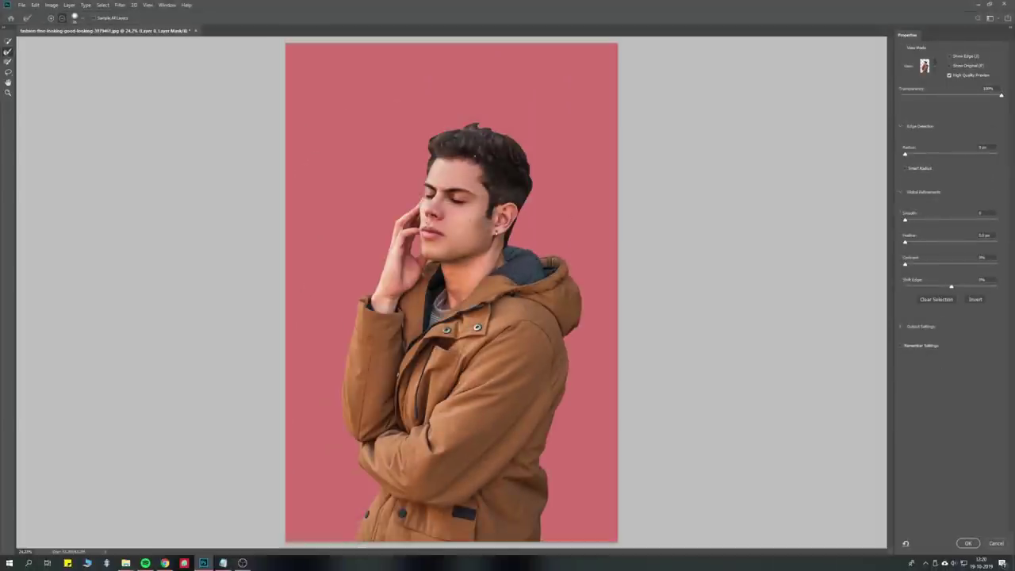
Raise the Feather in Select and Mask to soften the man's cutout edge
scroll(466, 175, "up", 5)
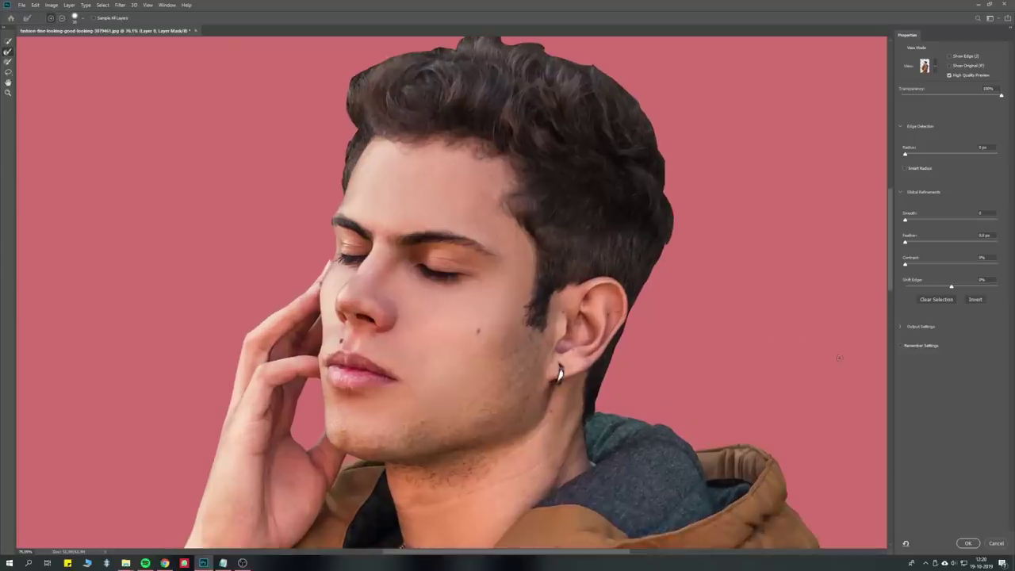
scroll(613, 460, "up", 3)
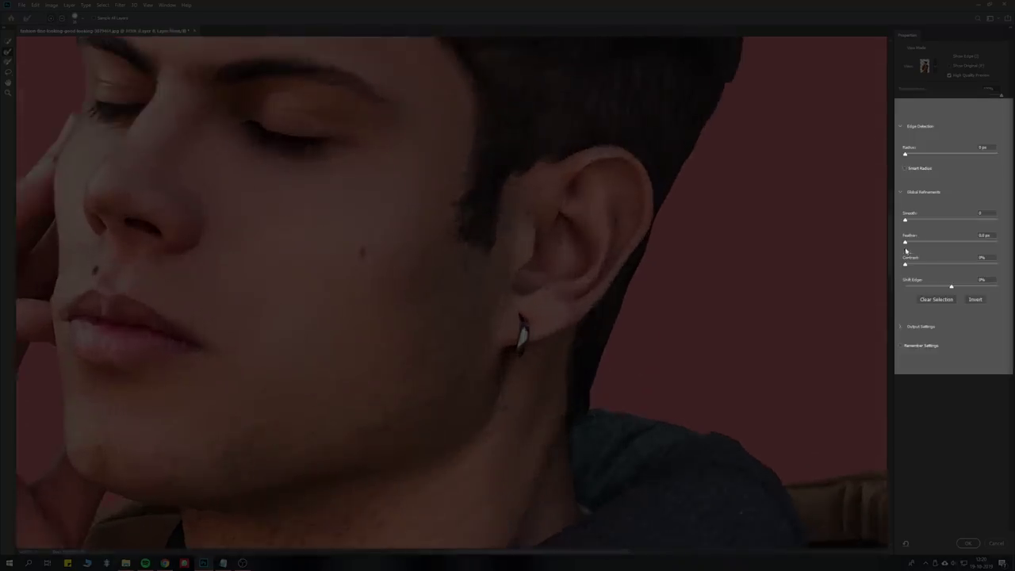
left_click(906, 243)
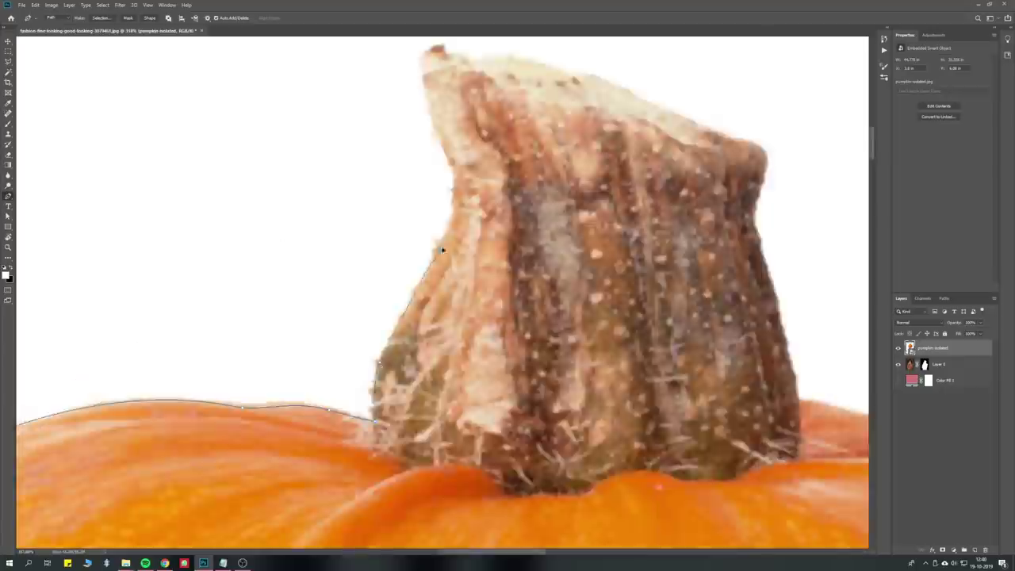
Trace the pumpkin outline with the Pen tool and convert the pumpkin layer to a smart object
left_click(511, 363)
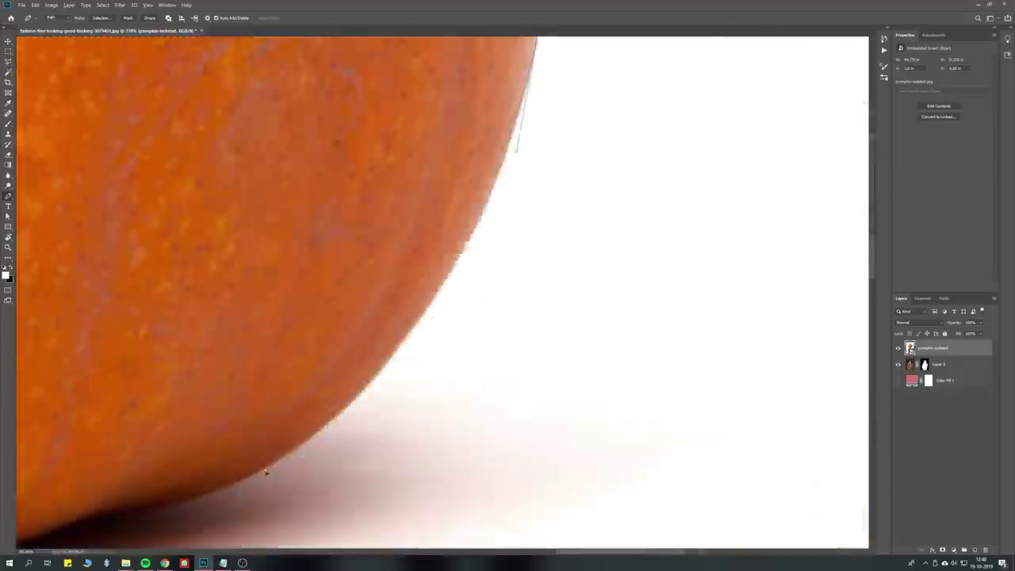
left_click(555, 343)
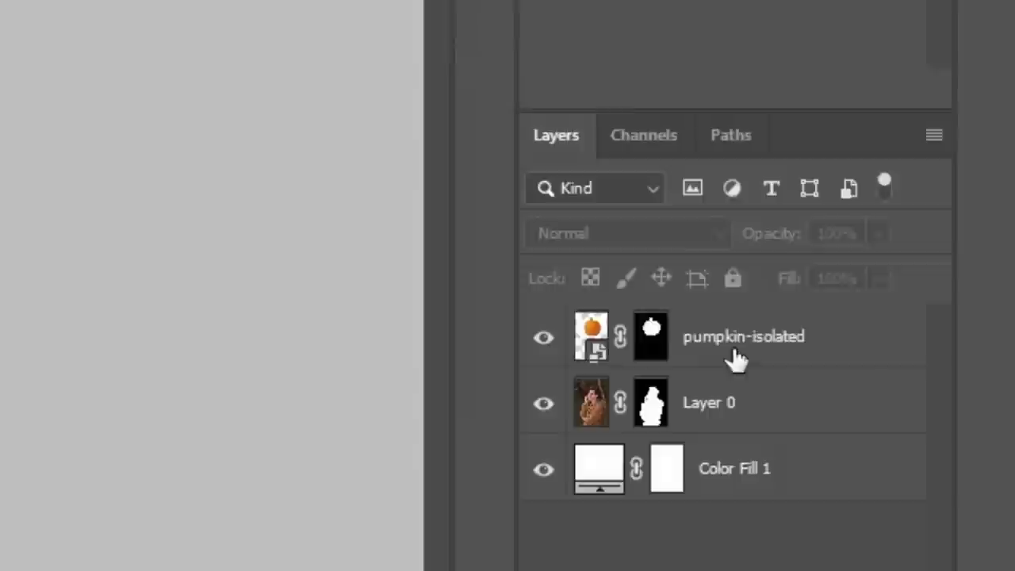
right_click(736, 358)
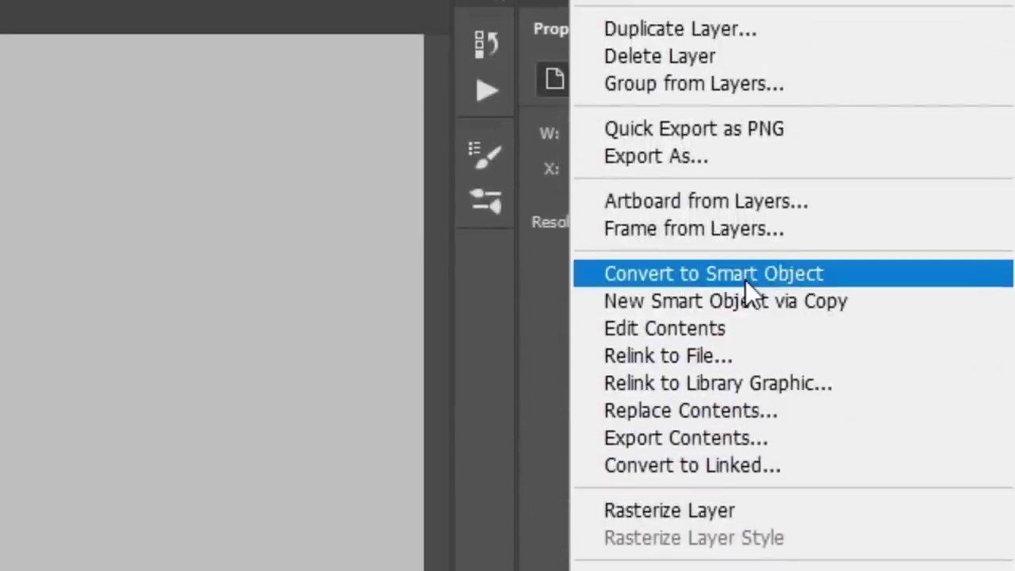
left_click(746, 278)
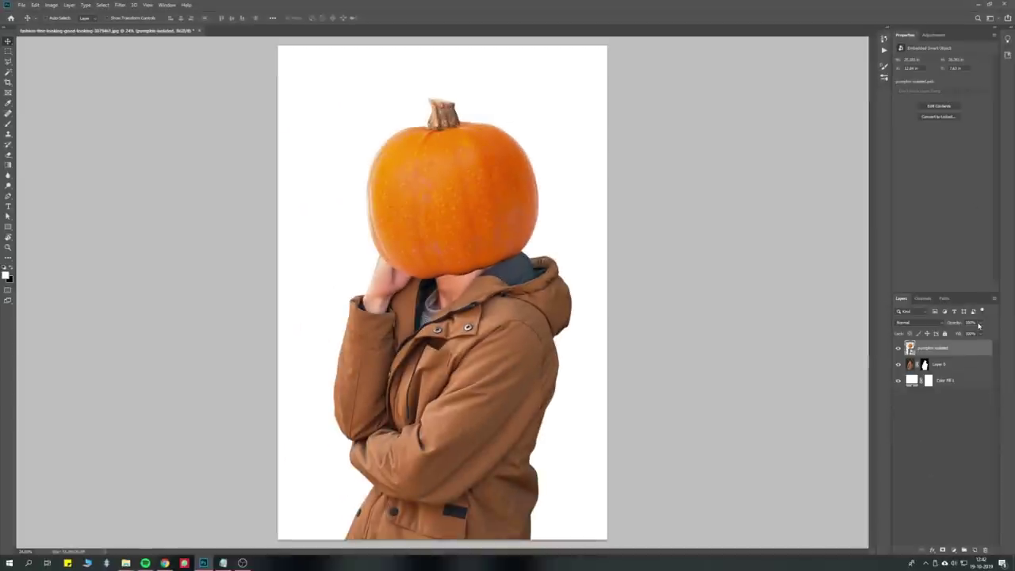
Add clipped Exposure layers darkening the man to about -2 and the pumpkin to about -3
left_click(934, 35)
left_click(941, 52)
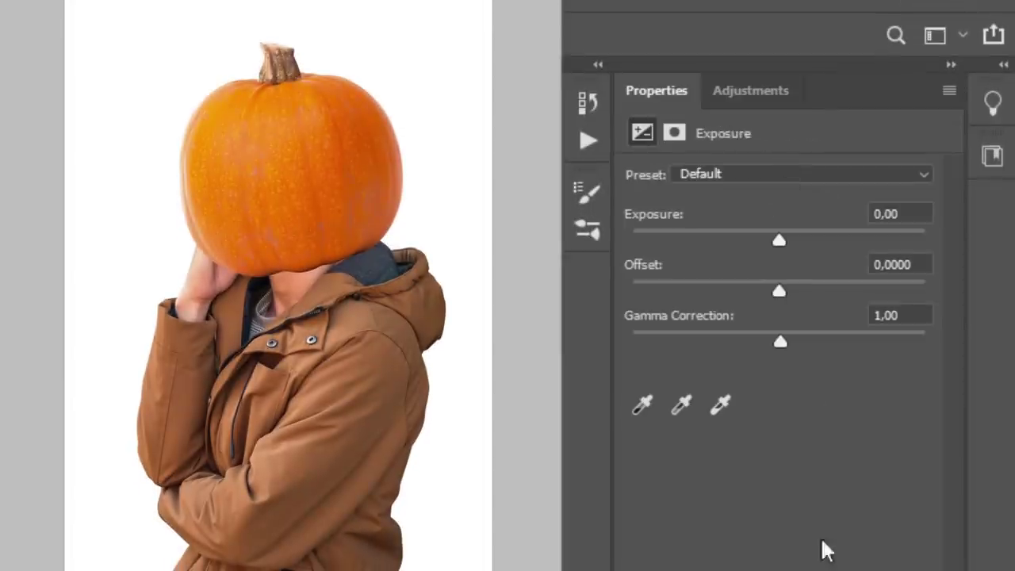
left_click(825, 466, "alt")
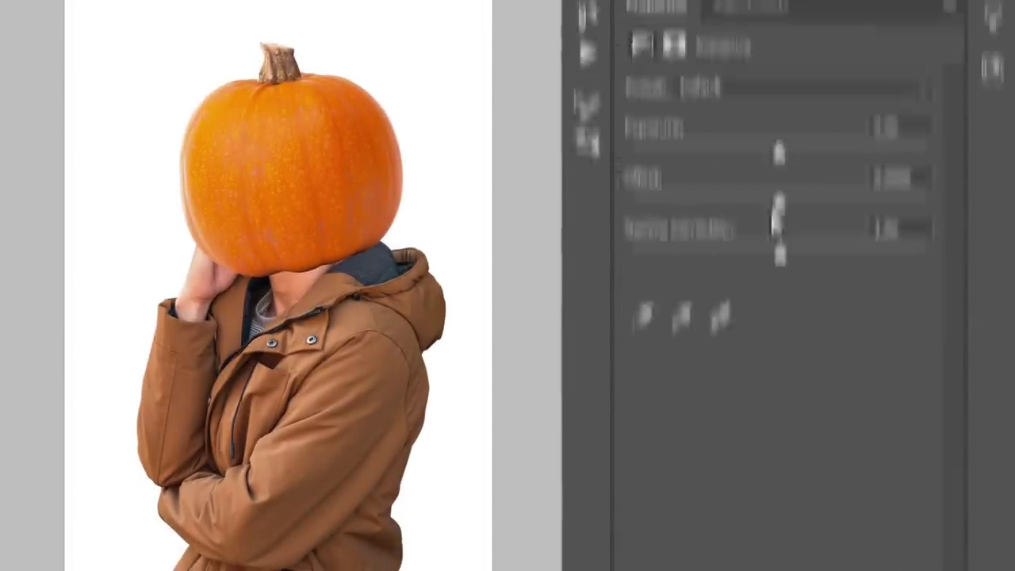
left_click_drag(769, 263, 719, 267)
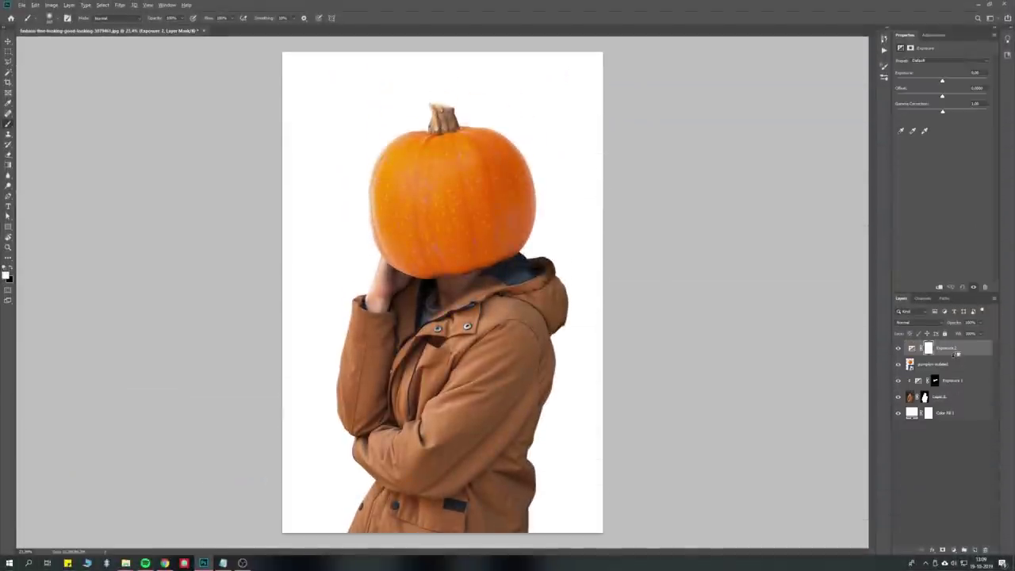
left_click_drag(943, 88, 924, 89)
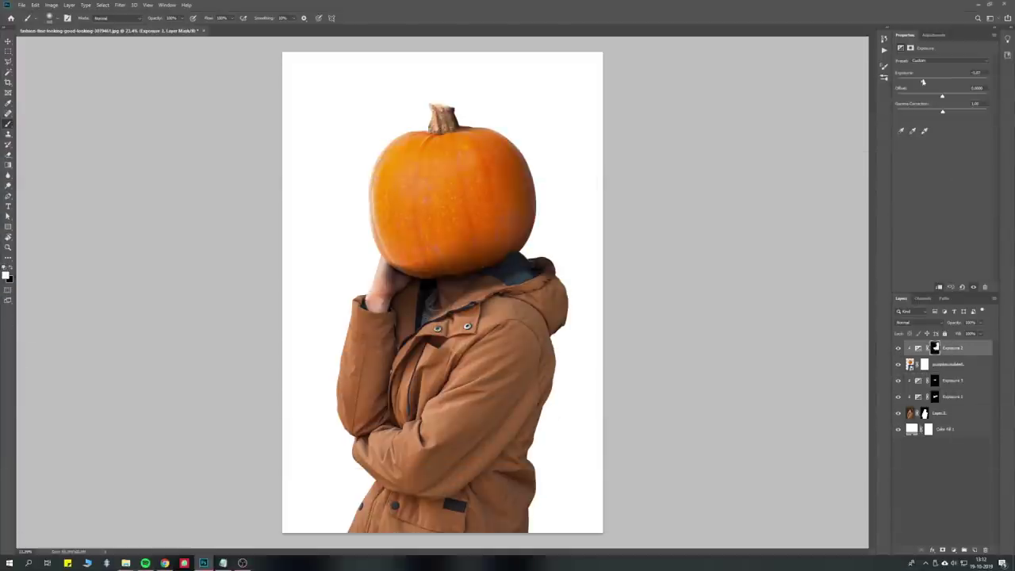
Paint shading on the Exposure masks along the hood's right edge and the coat's lower edge
left_click(911, 382)
left_click(912, 397)
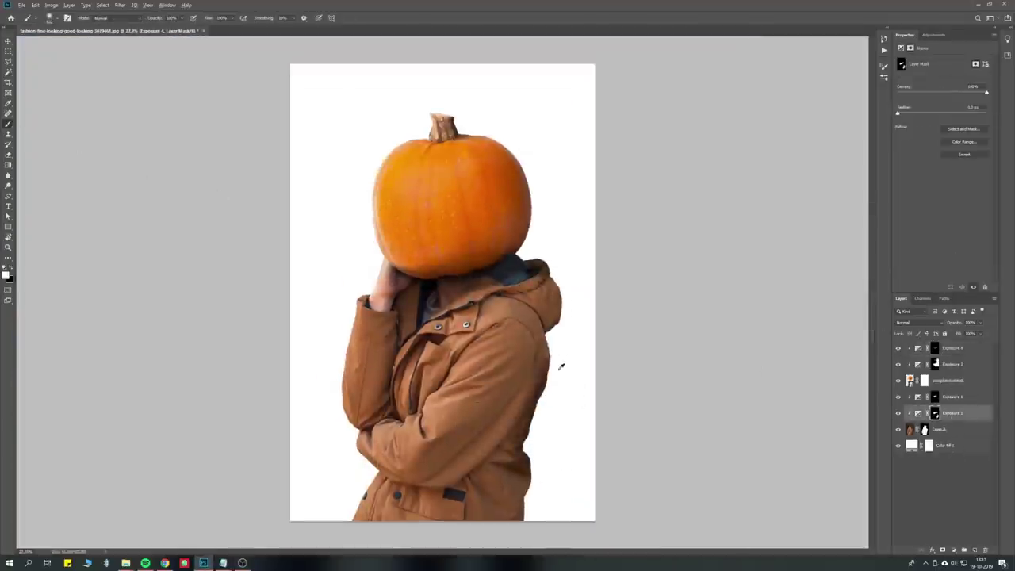
left_click_drag(557, 335, 559, 284)
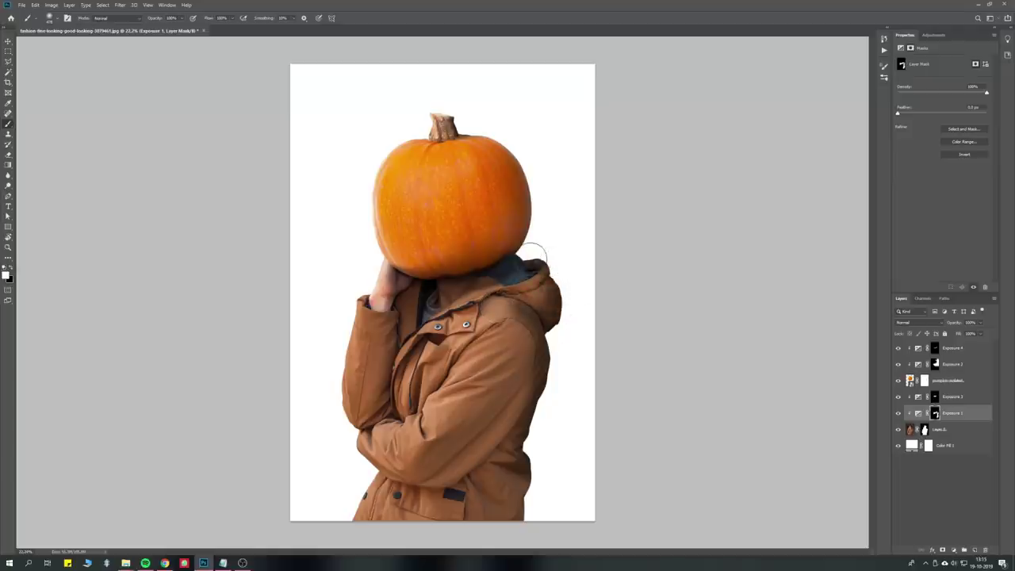
left_click_drag(546, 505, 539, 487)
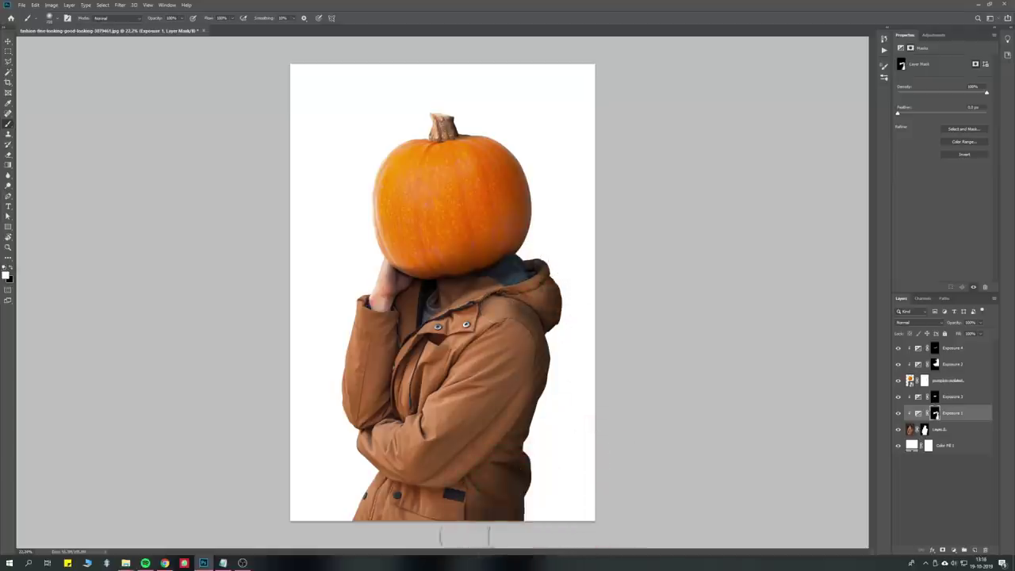
key("ctrl+minus")
key("ctrl+0")
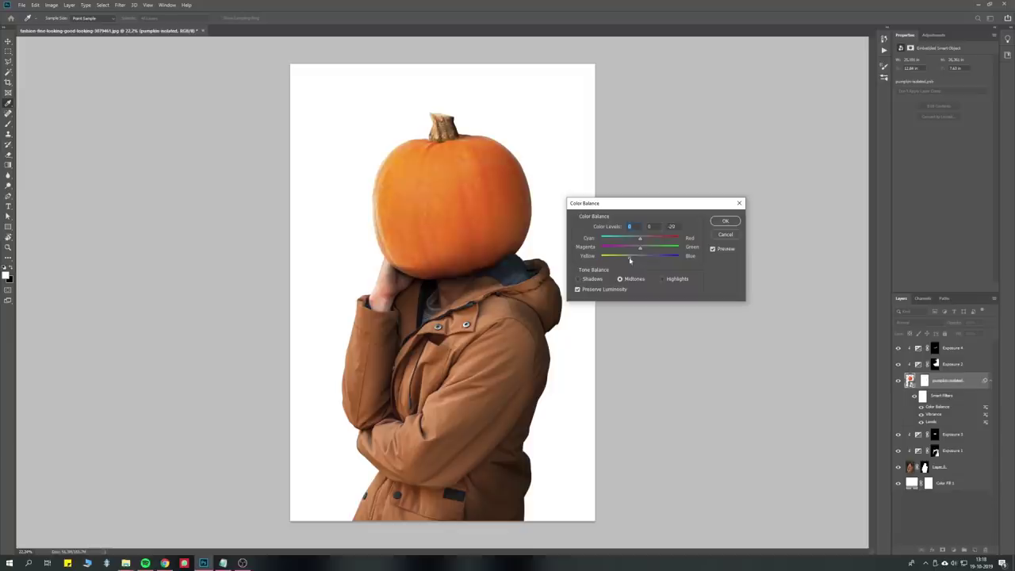
Apply Color Balance to the pumpkin with Cyan -45 and Blue +4
mouse_move(631, 259)
left_mouse_down()
mouse_move(641, 257)
mouse_move(624, 245)
left_mouse_up()
left_click(725, 221)
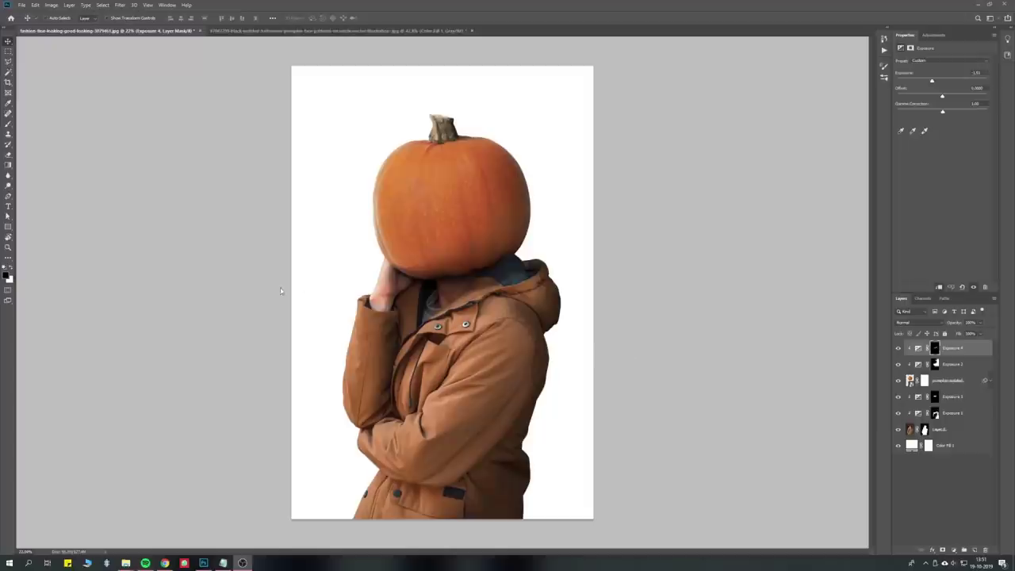
Widen the canvas on both sides with the Crop tool
left_click(7, 81)
left_click_drag(595, 289, 647, 281)
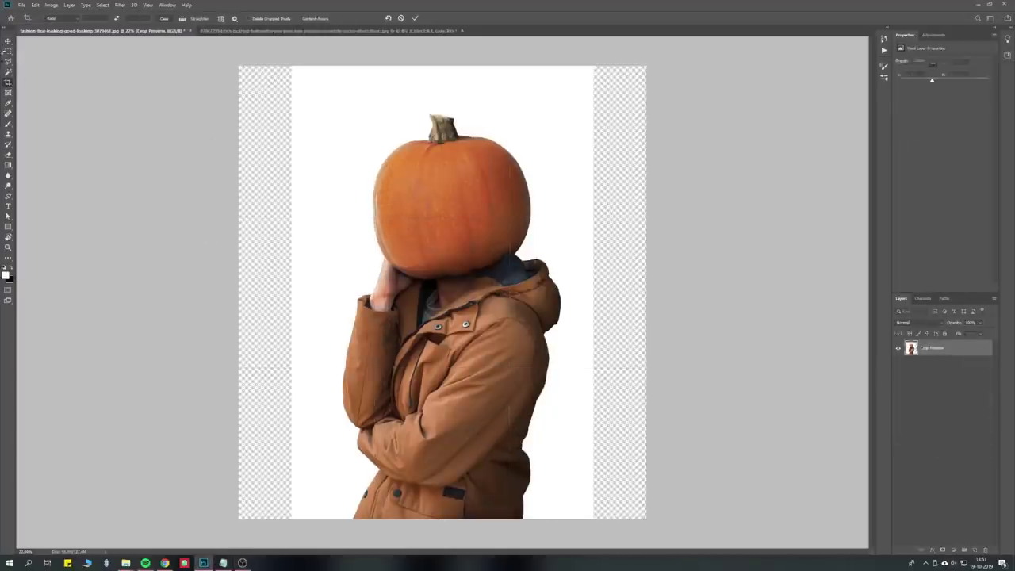
key("Return")
key("v")
Scale the pasted jack-o'-lantern face down and position it on the pumpkin
left_click(953, 447)
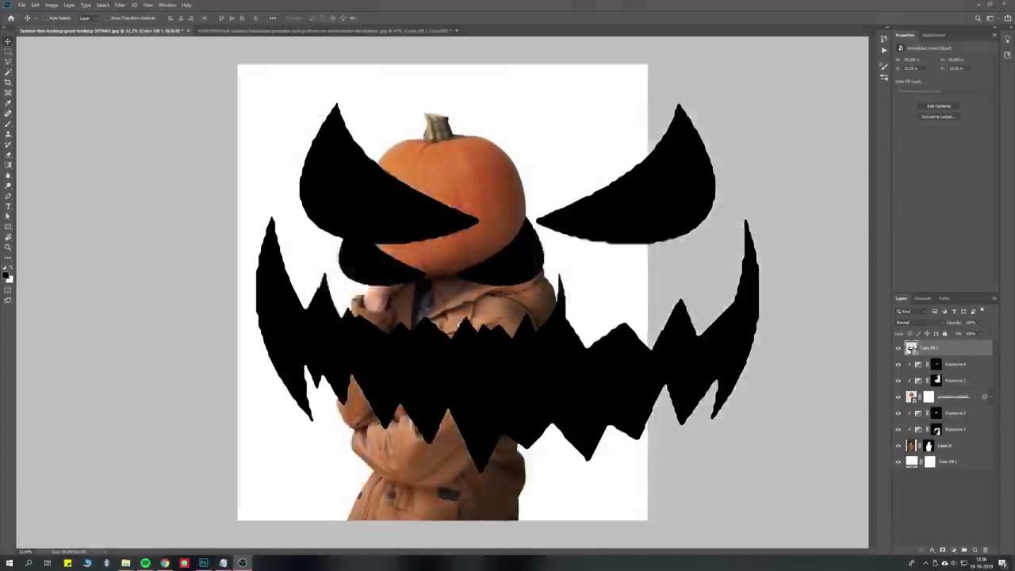
left_click_drag(587, 194, 476, 199)
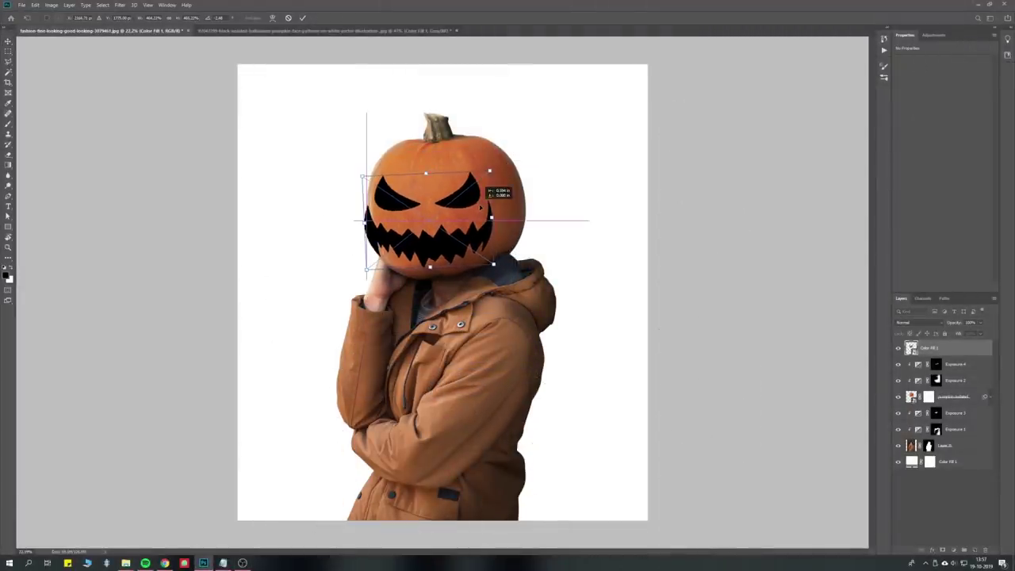
scroll(444, 207, "up", 5)
left_click_drag(413, 212, 414, 215)
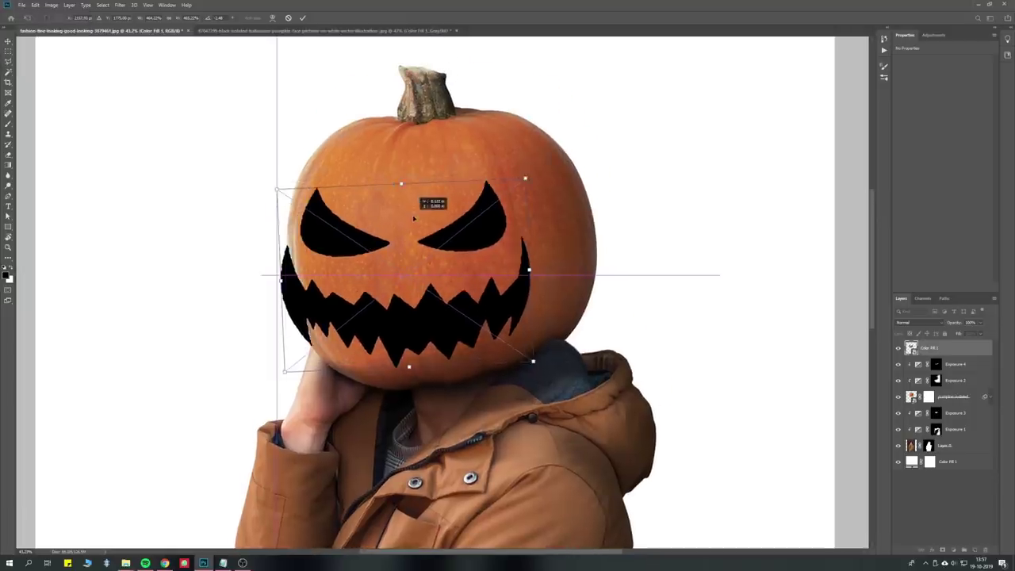
scroll(420, 213, "down", 3)
scroll(426, 212, "up", 2)
Warp the face so it bends around the pumpkin's curve
right_click(425, 213)
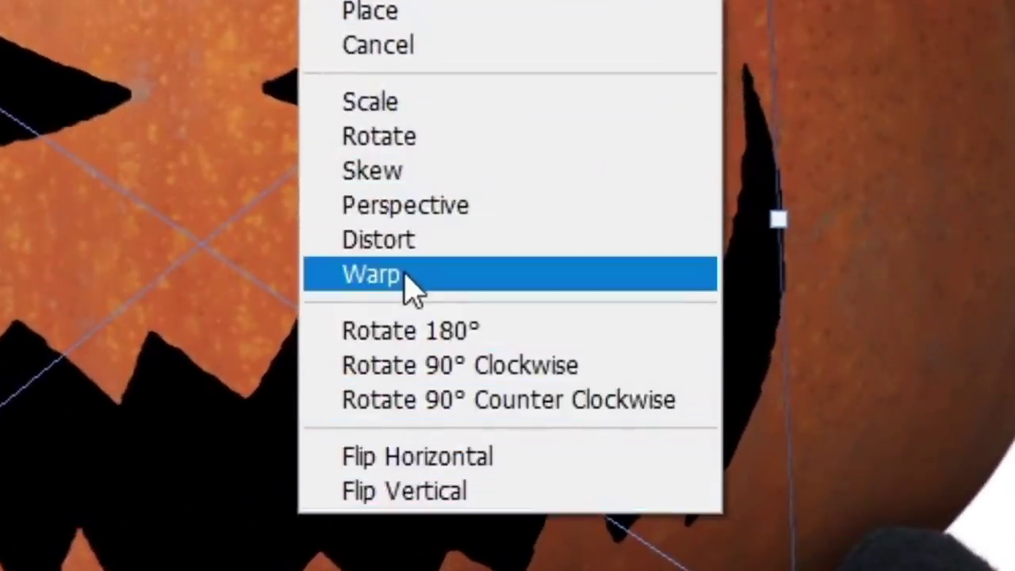
left_click(409, 275)
left_click_drag(297, 343, 334, 341)
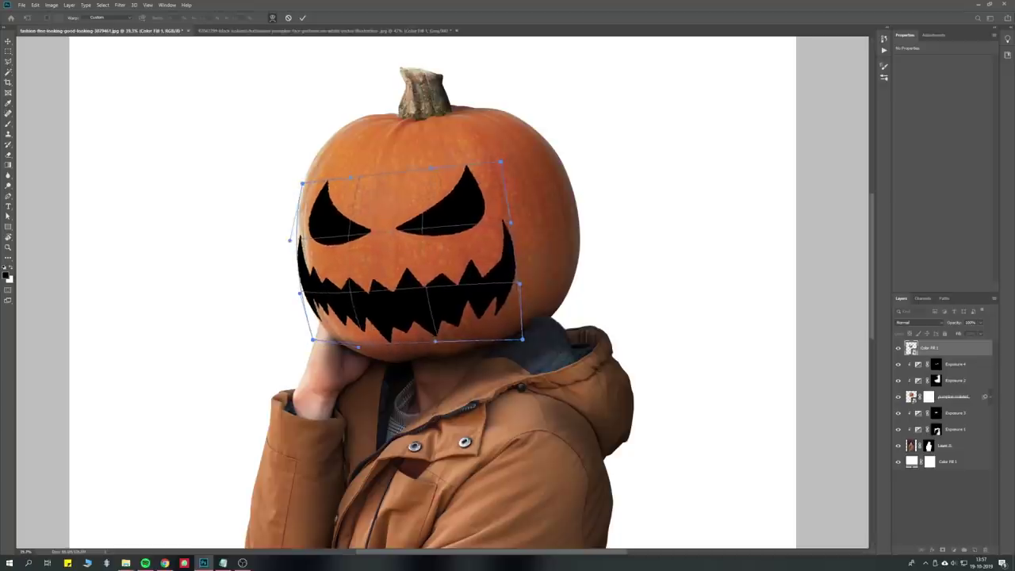
left_click_drag(508, 238, 535, 246)
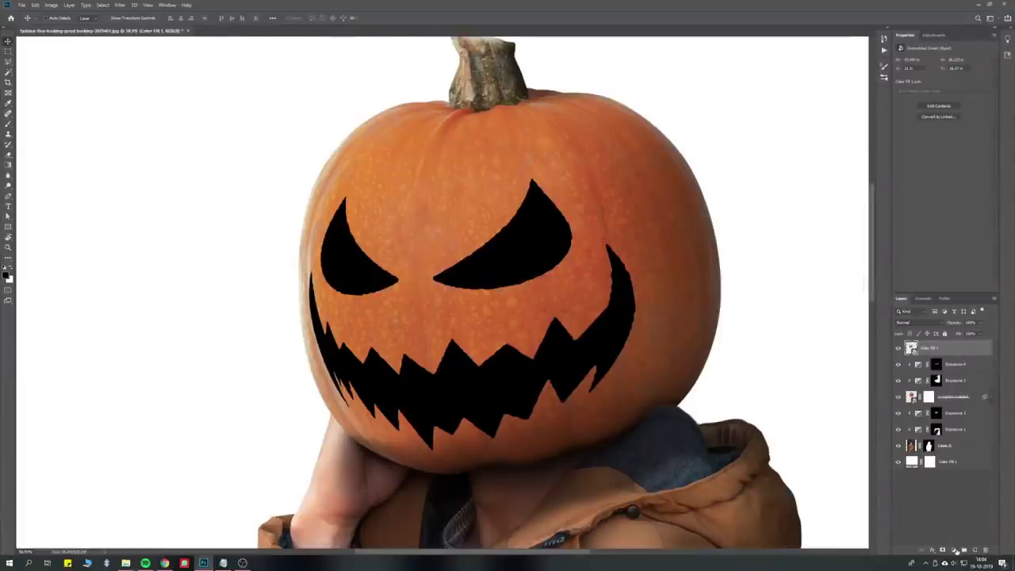
Add a pale cream (#ffe7bc) Solid Color fill and duplicate Color Fill 1 above it
left_click(958, 549)
left_click(960, 408)
left_click(829, 344)
left_click(775, 260)
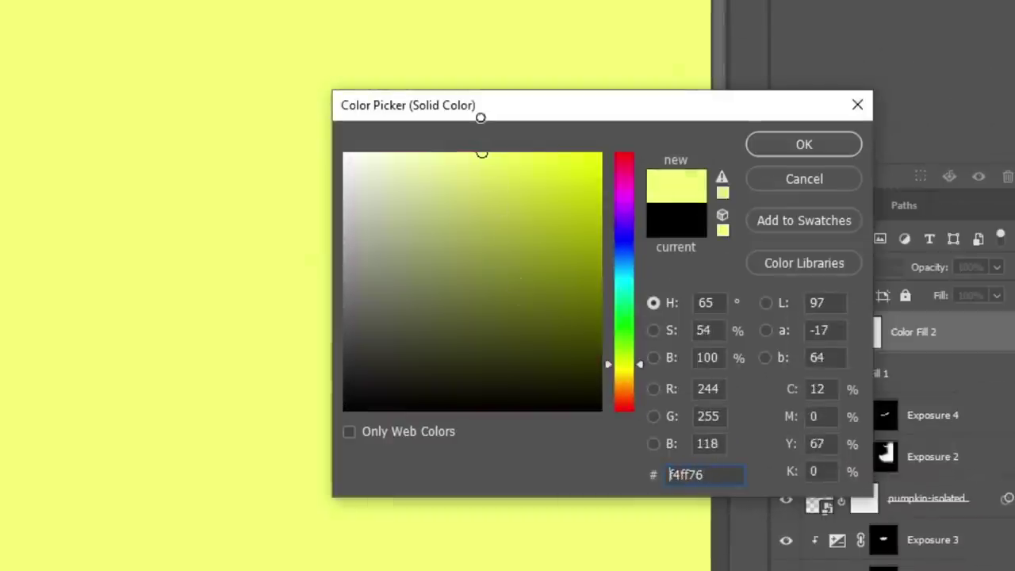
left_click_drag(626, 382, 626, 379)
left_click_drag(501, 192, 432, 122)
key("Return")
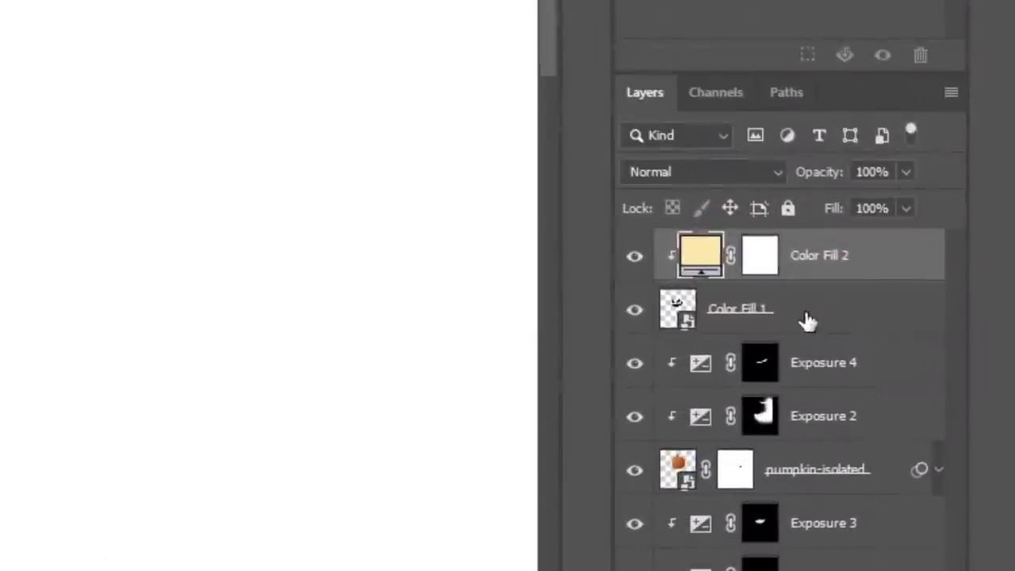
left_click_drag(746, 320, 750, 255)
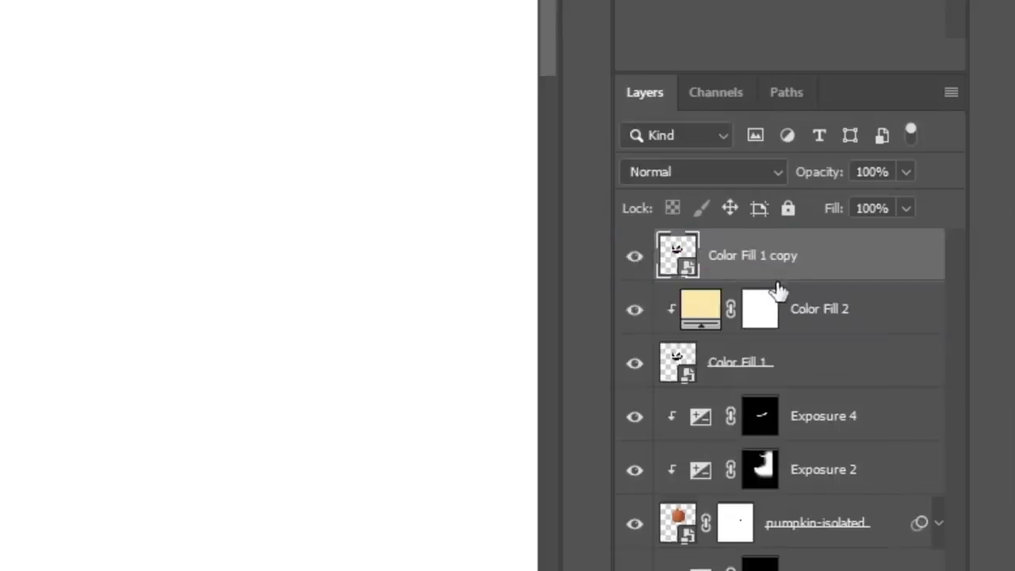
Clip the Color Fill 1 copy and scale it down slightly to reveal cream rims
left_click(774, 272, "alt")
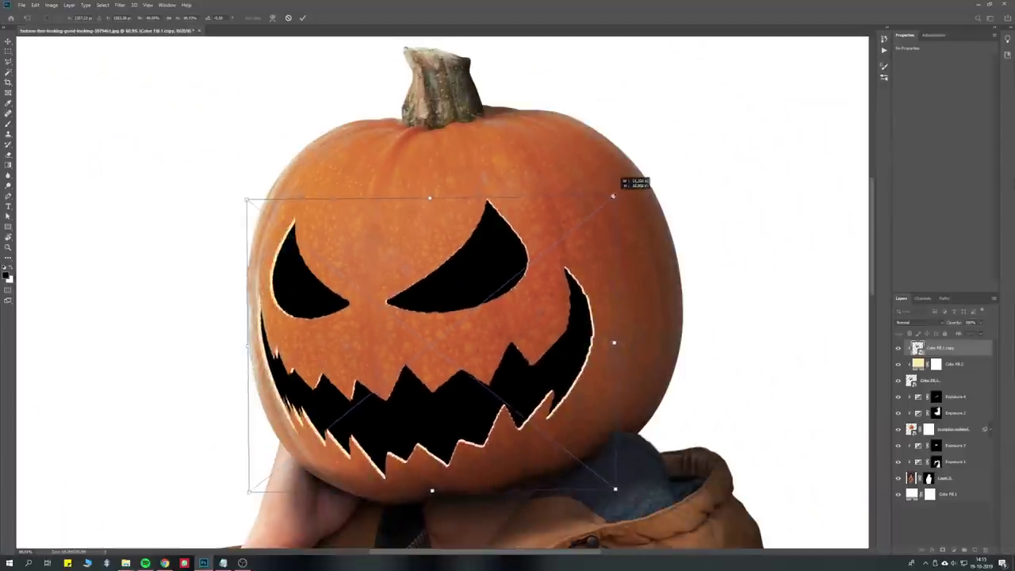
left_click_drag(613, 195, 603, 206)
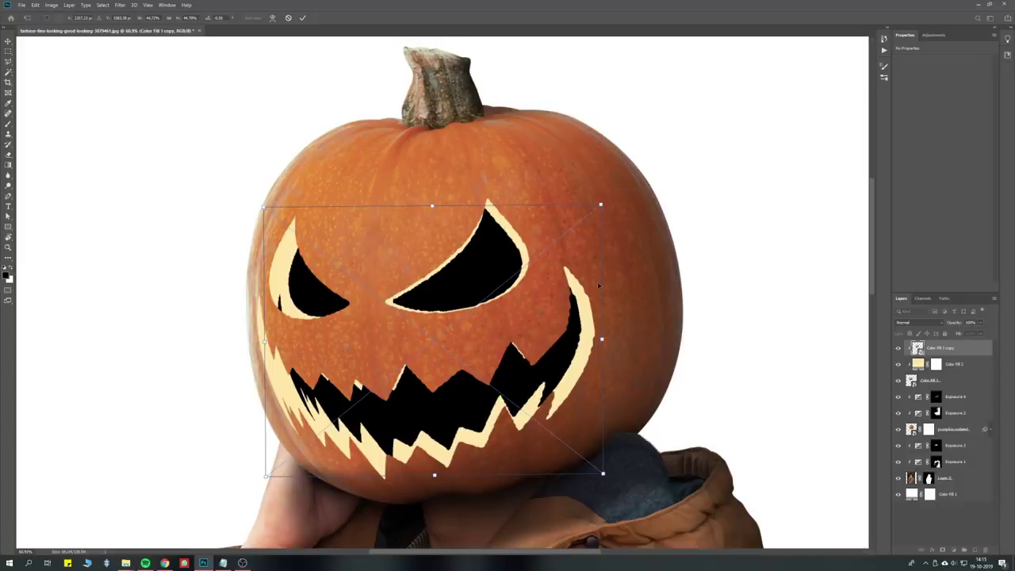
Commit the resized face and paint out the stray black triangle between the teeth on its mask
key("Return")
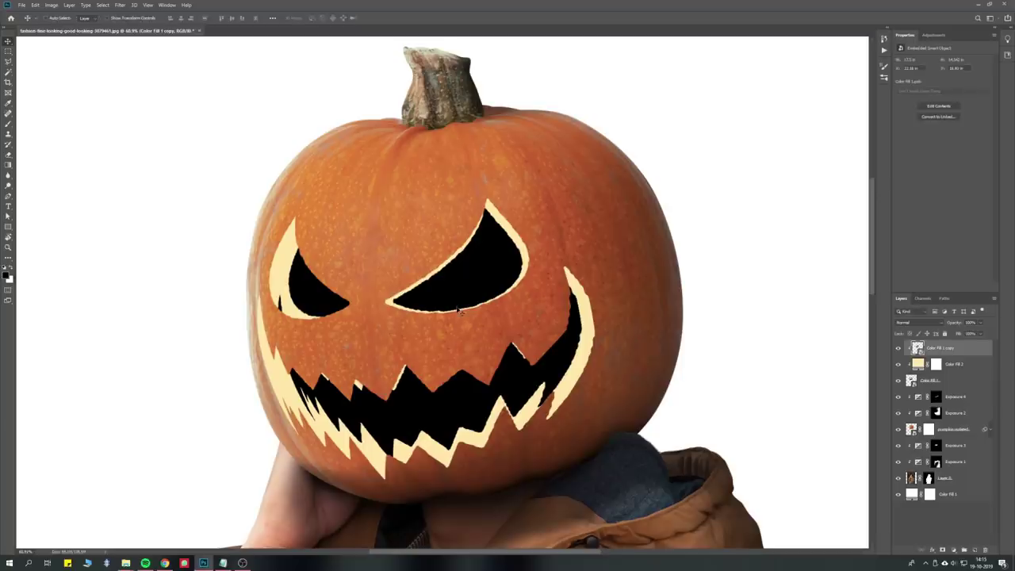
scroll(459, 310, "down", 4)
scroll(437, 213, "up", 2)
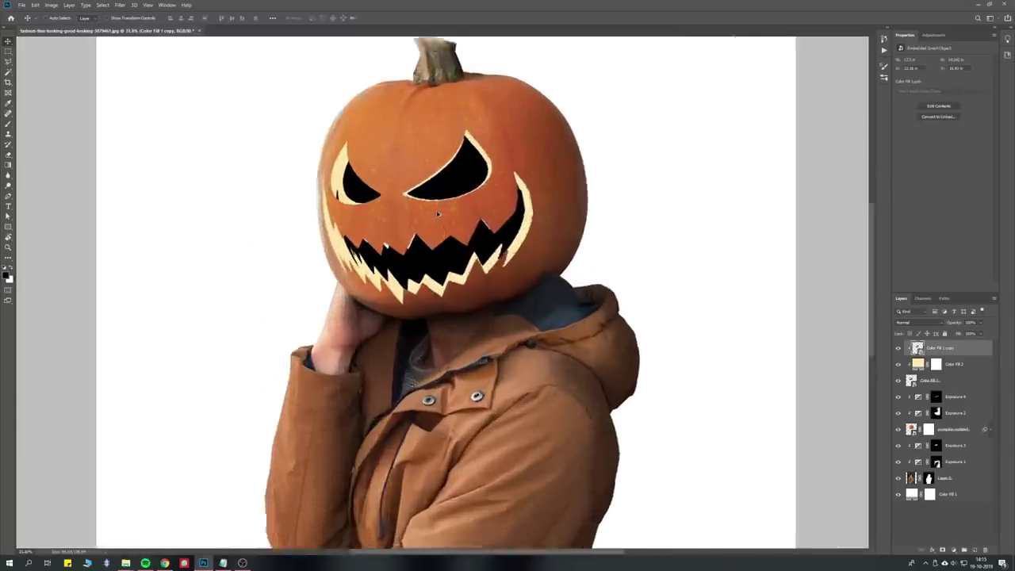
scroll(553, 211, "up", 2)
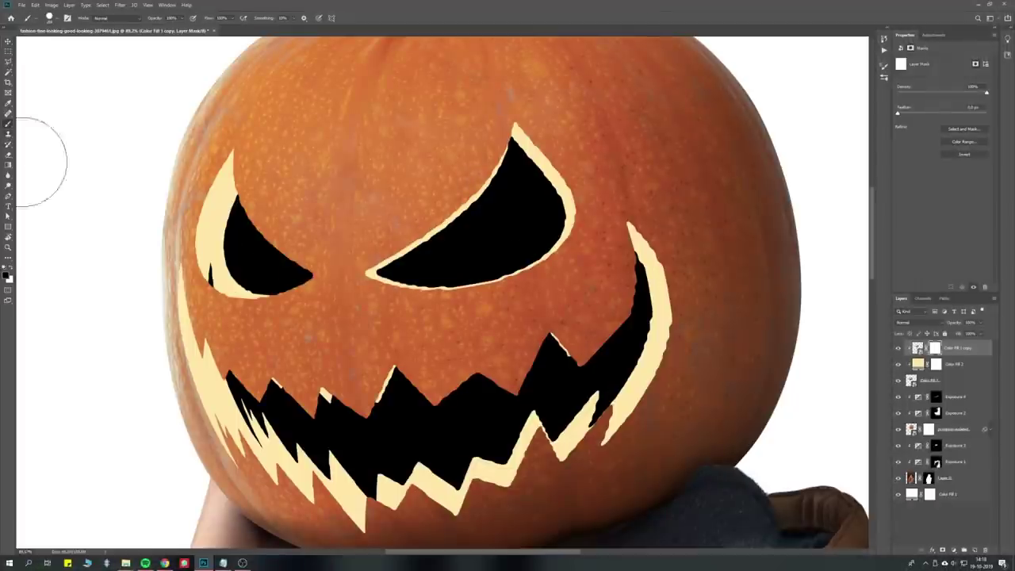
right_click(311, 394)
key("Escape")
scroll(437, 468, "up", 5)
scroll(336, 420, "up", 2)
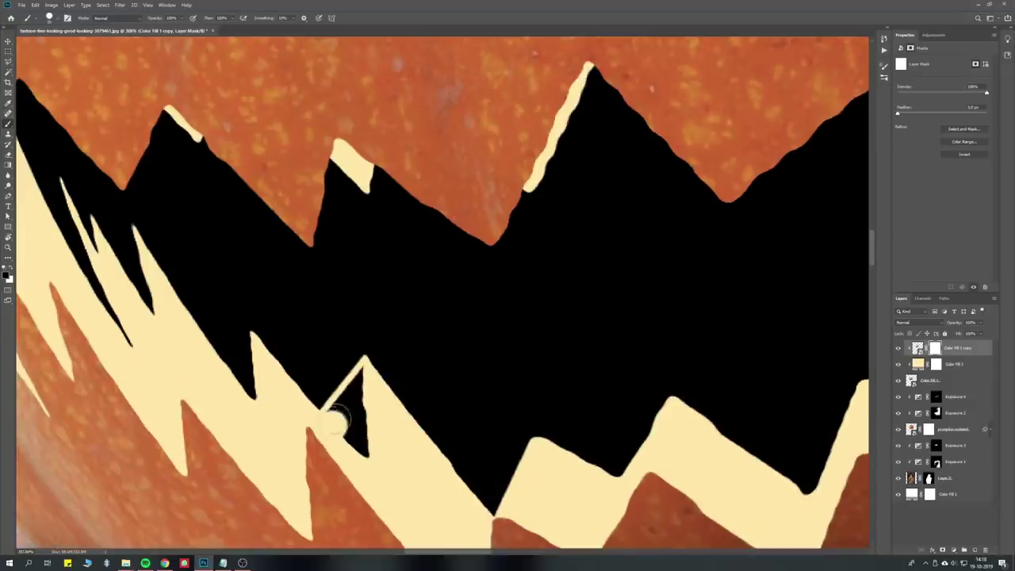
left_click_drag(359, 419, 351, 440)
scroll(351, 437, "down", 5)
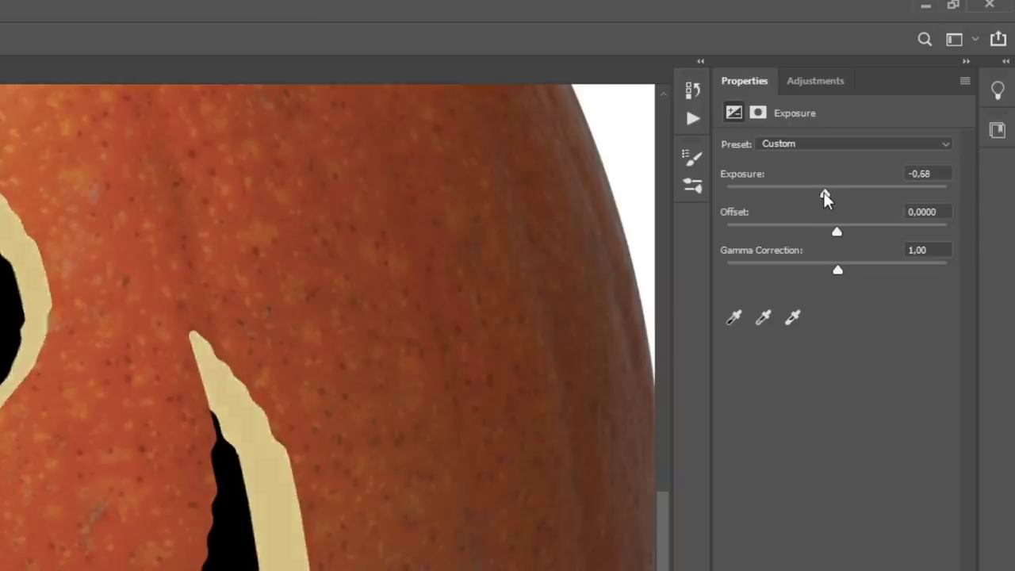
Set Exposure 5 to -1.75 and paint dark shading along the carved tooth edges
left_click_drag(827, 198, 808, 199)
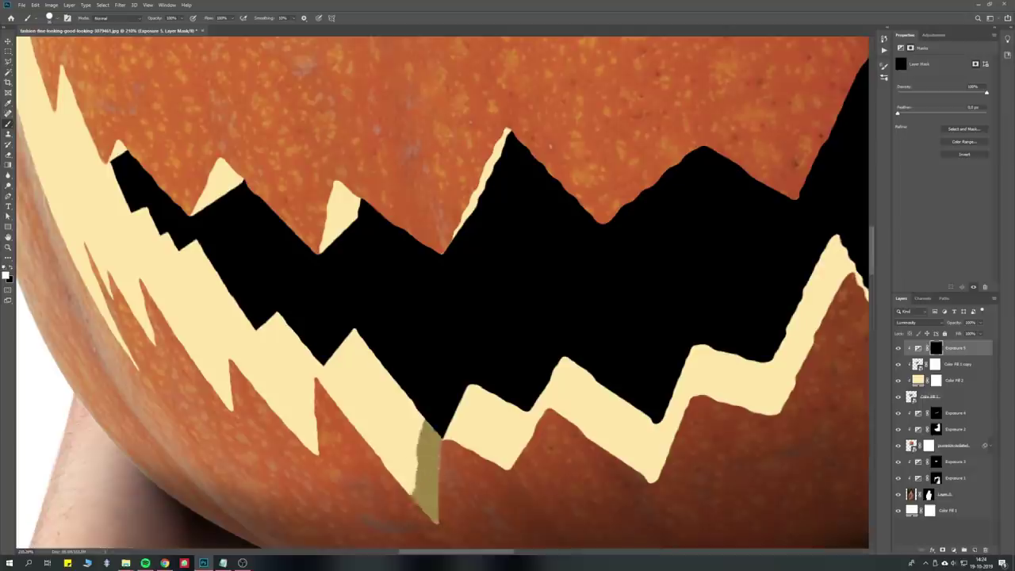
scroll(328, 341, "up", 2)
left_click_drag(476, 428, 512, 325)
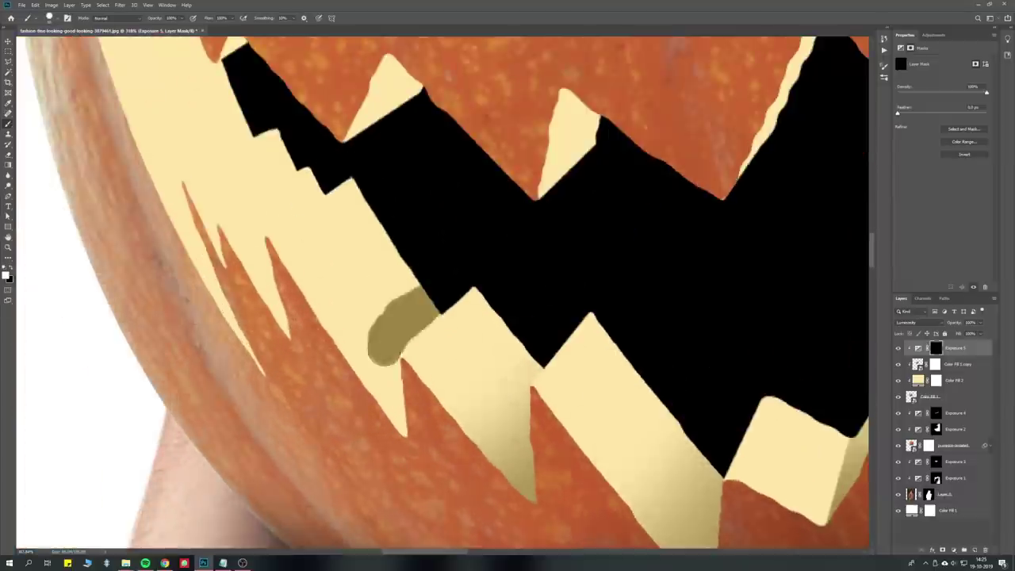
mouse_move(397, 331)
left_mouse_down()
mouse_move(361, 266)
mouse_move(365, 205)
left_mouse_up()
mouse_move(419, 249)
left_mouse_down()
mouse_move(294, 306)
mouse_move(341, 357)
left_mouse_up()
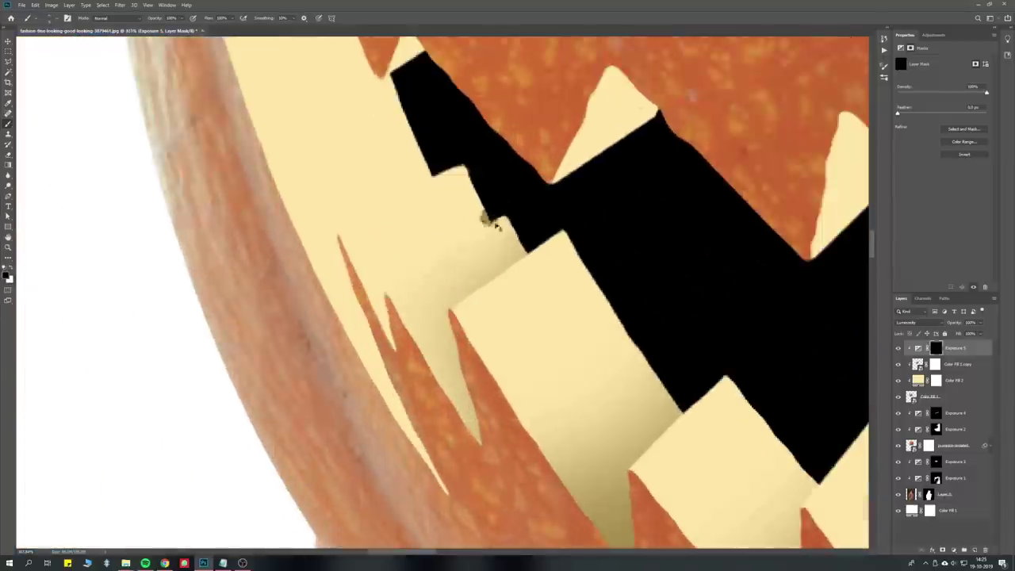
mouse_move(483, 220)
left_mouse_down()
mouse_move(372, 279)
mouse_move(351, 238)
left_mouse_up()
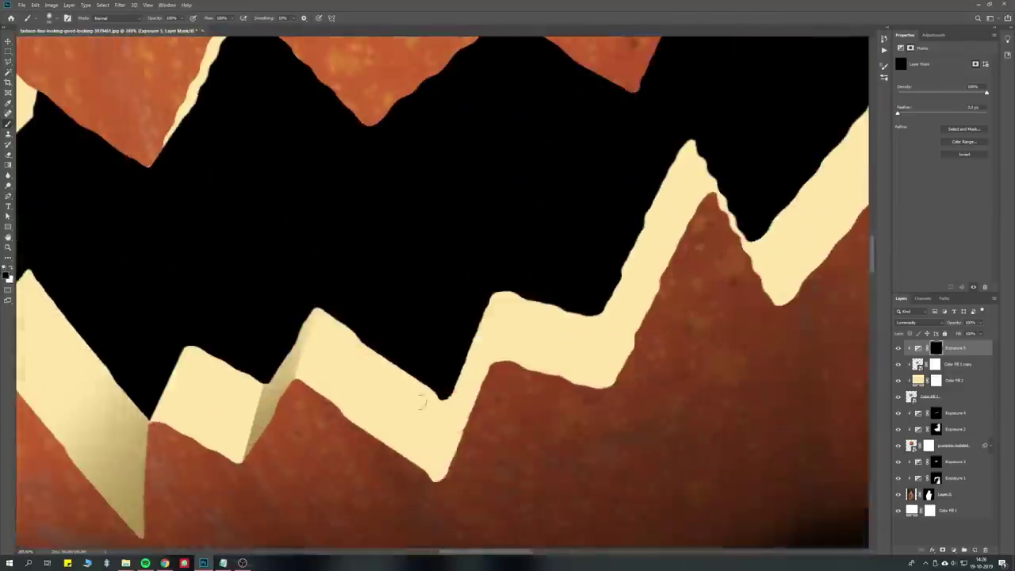
left_click_drag(492, 349, 540, 305)
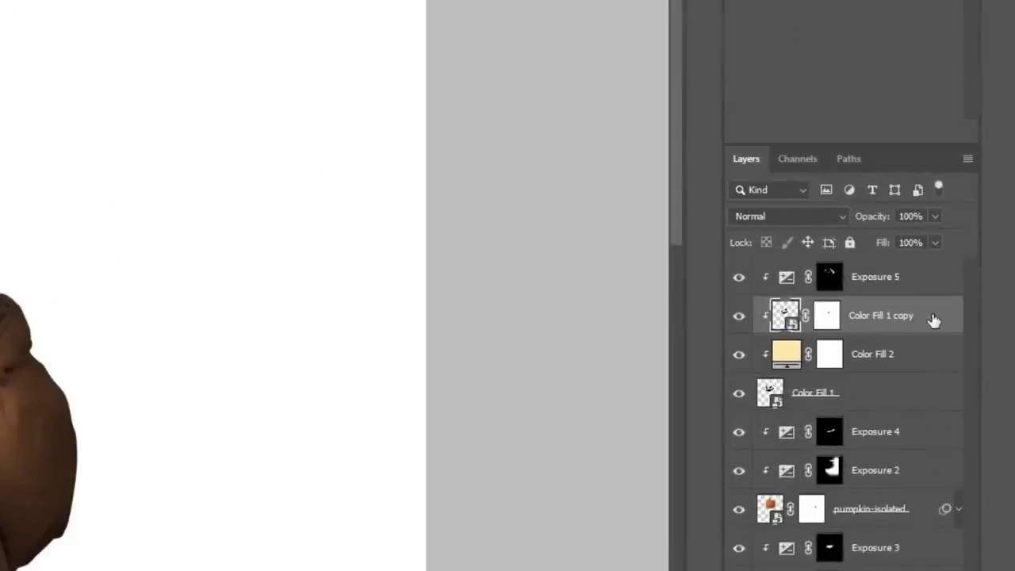
Give Color Fill 1 copy a cream Color Overlay sampled from the rim, and darken Color Fill 2 to tan
double_click(940, 329)
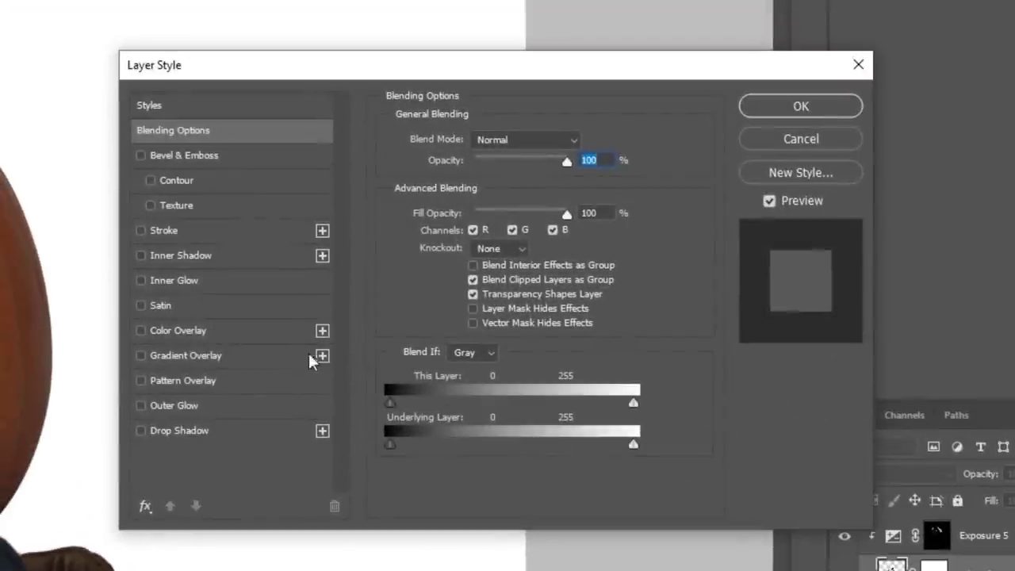
left_click(179, 331)
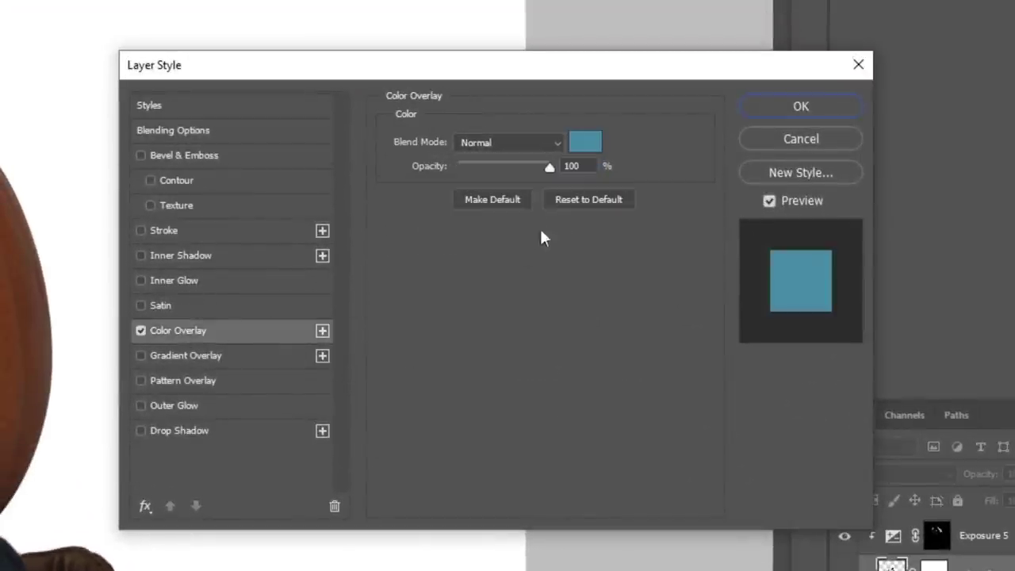
left_click(586, 142)
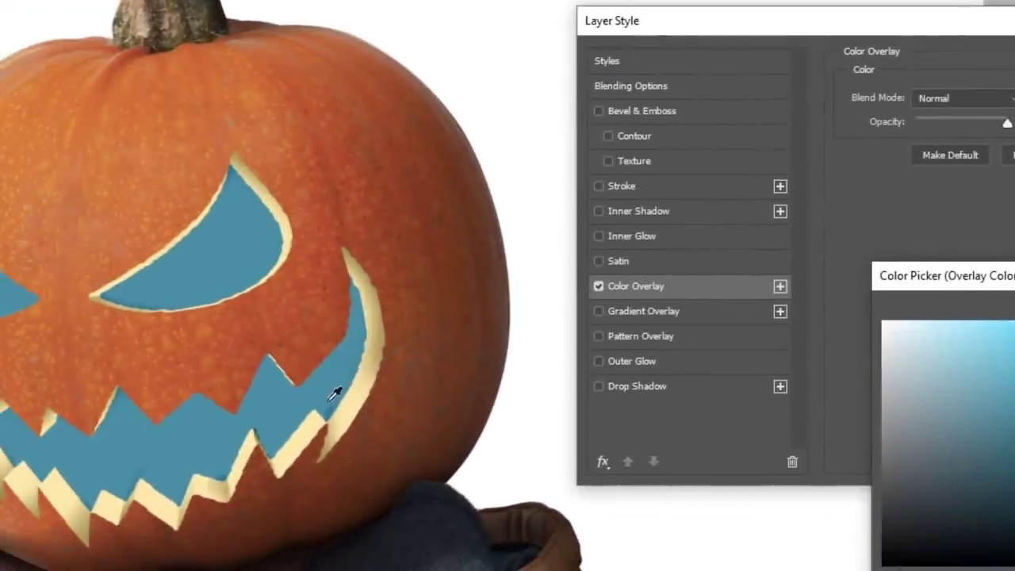
left_click(304, 441)
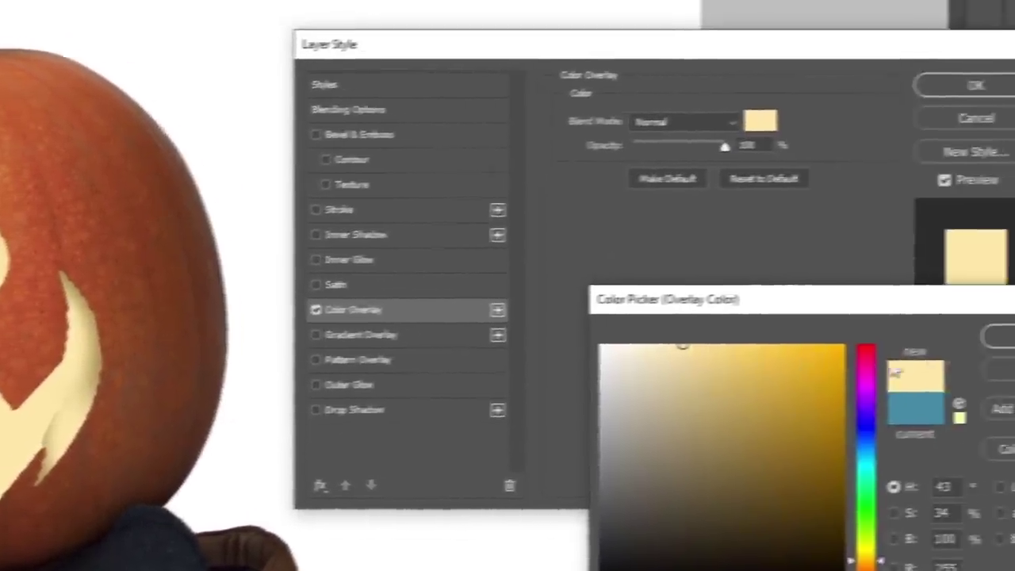
key("Return")
left_click(1014, 63)
left_click(1001, 320)
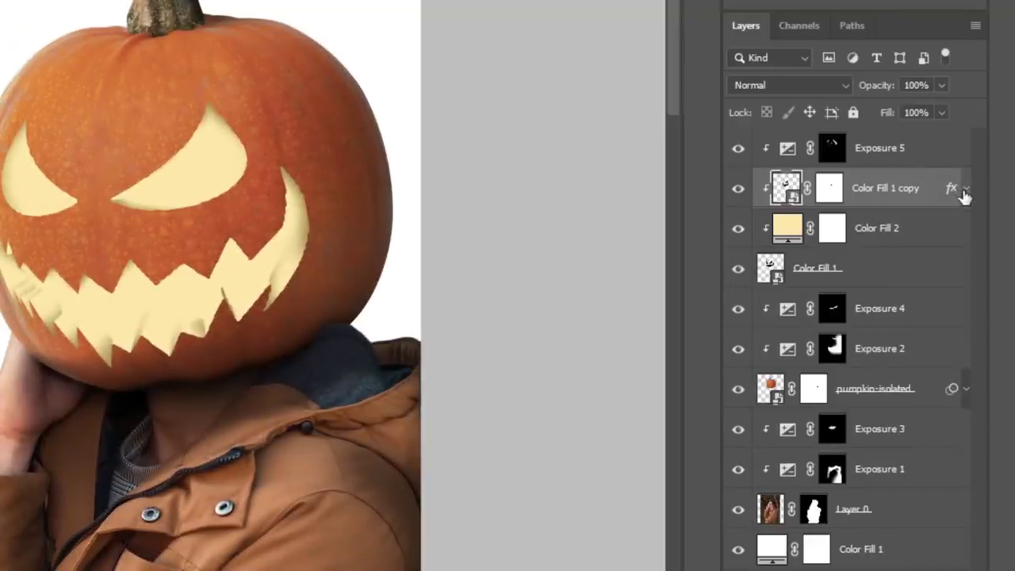
double_click(800, 230)
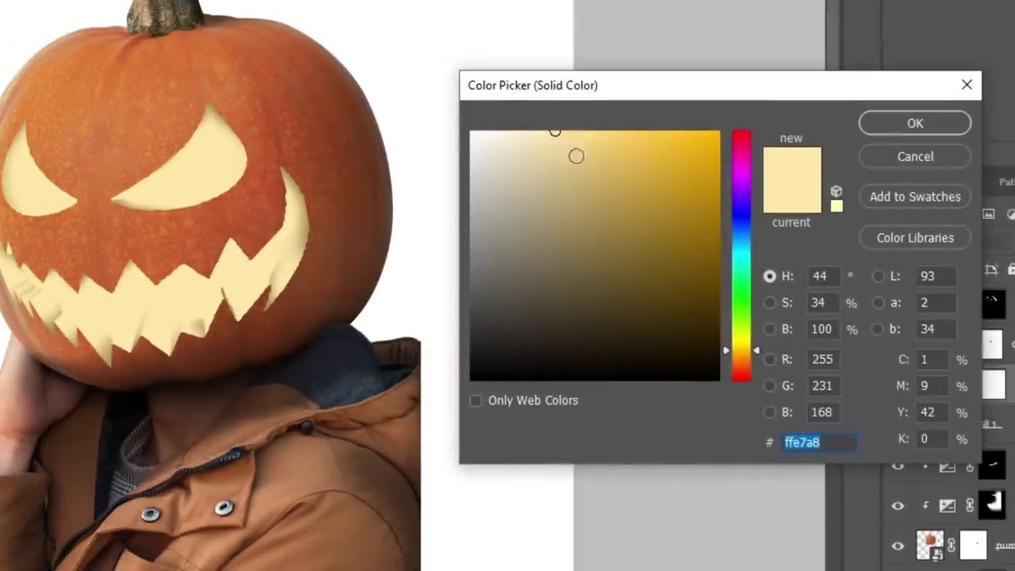
left_click_drag(557, 152, 565, 170)
Accept the tan rim colour and move Exposure 5 between Color Fill 1 copy and Color Fill 2
key("Return")
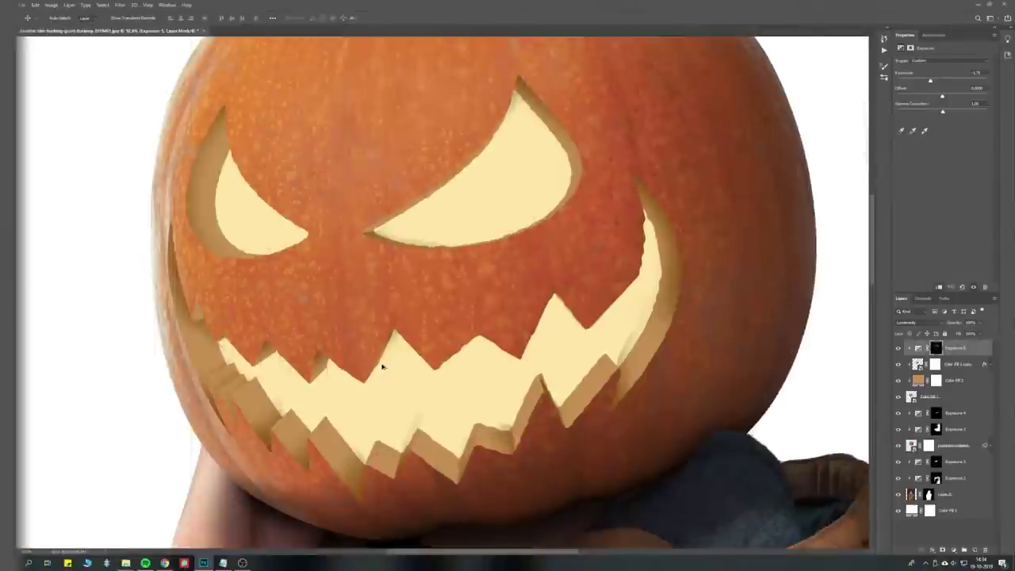
scroll(496, 431, "up", 6)
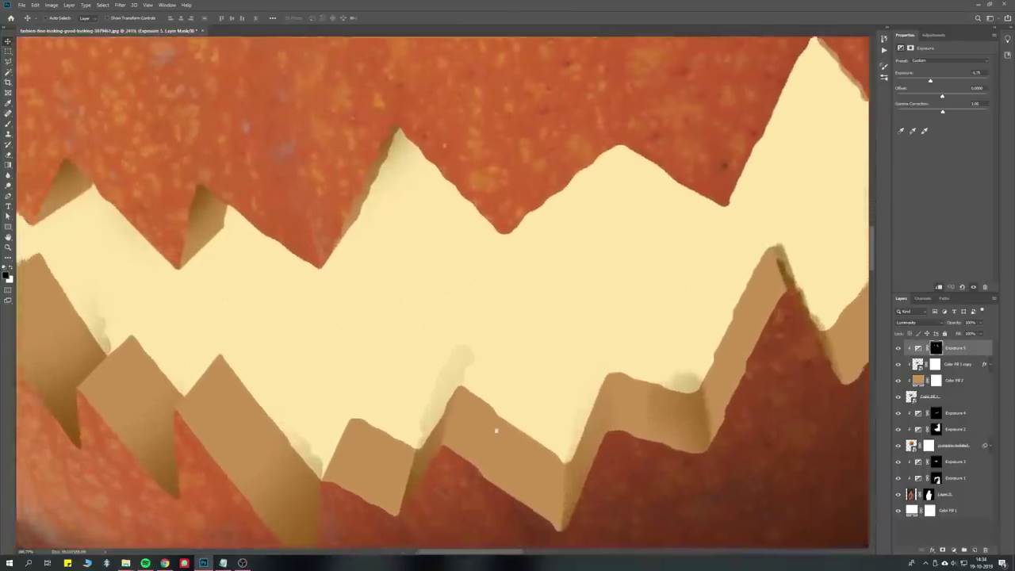
scroll(612, 437, "down", 3)
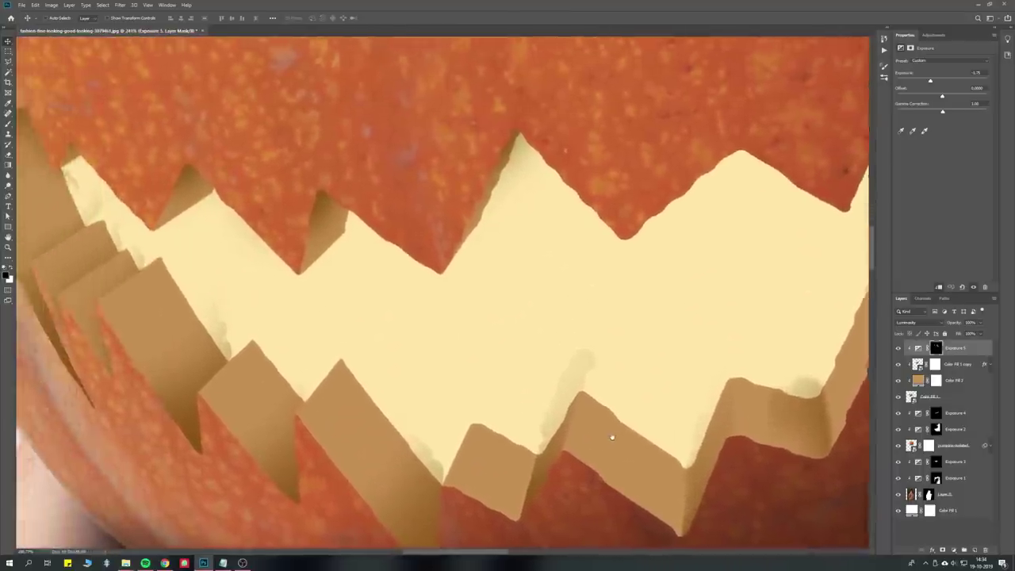
scroll(309, 455, "up", 3)
scroll(308, 456, "down", 2)
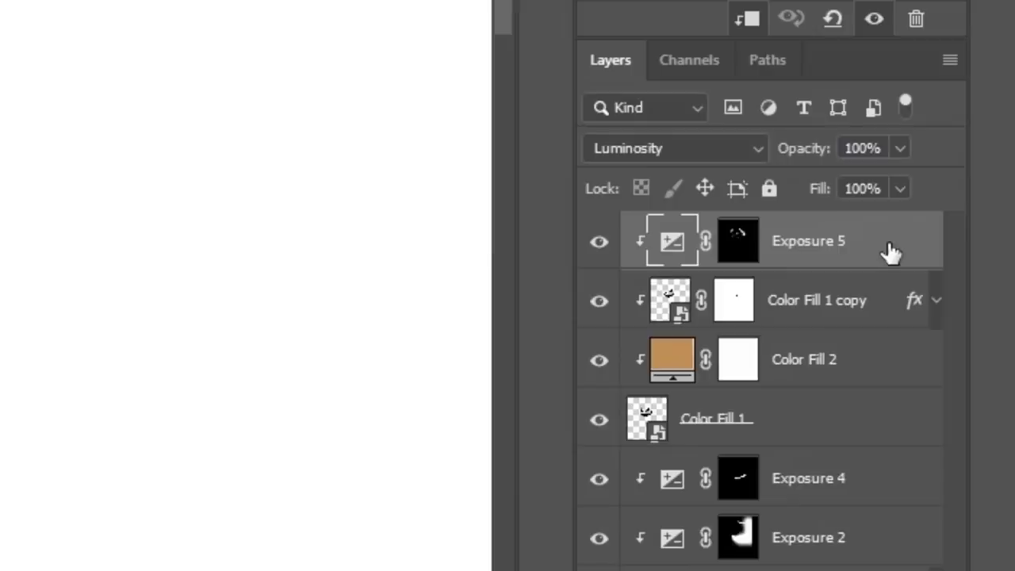
left_click_drag(977, 350, 978, 348)
left_click_drag(891, 248, 904, 333)
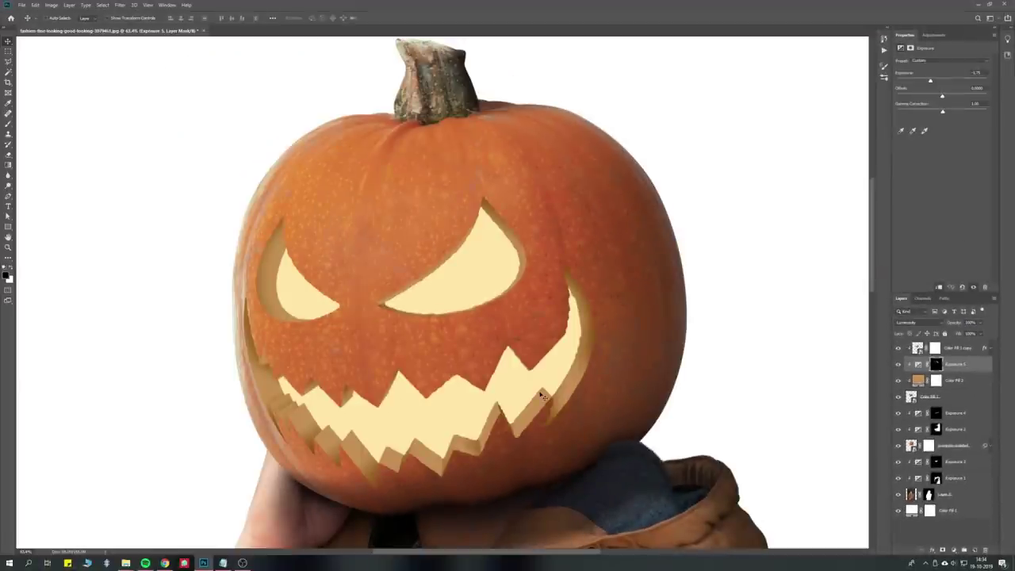
scroll(445, 357, "up", 4)
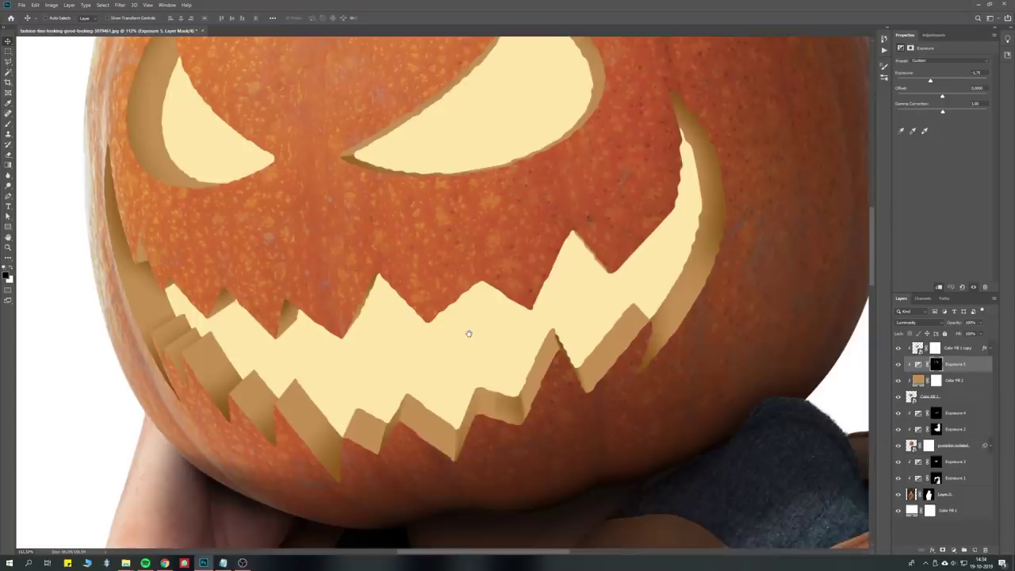
scroll(469, 334, "down", 2)
Add a rock-pattern Pattern Overlay to Color Fill 2's layer style
double_click(983, 384)
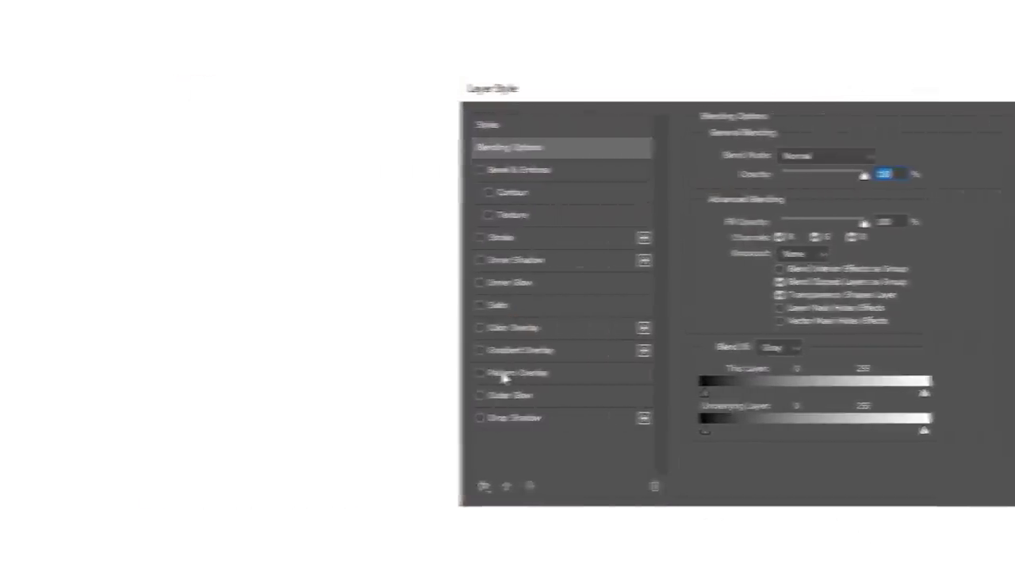
left_click(159, 181)
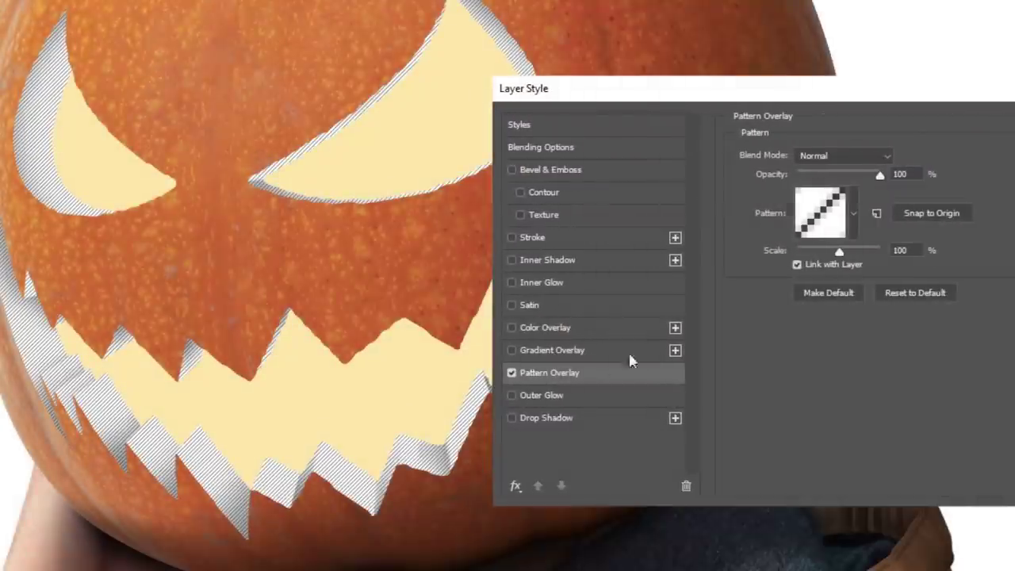
left_click(814, 228)
scroll(817, 328, "down", 2)
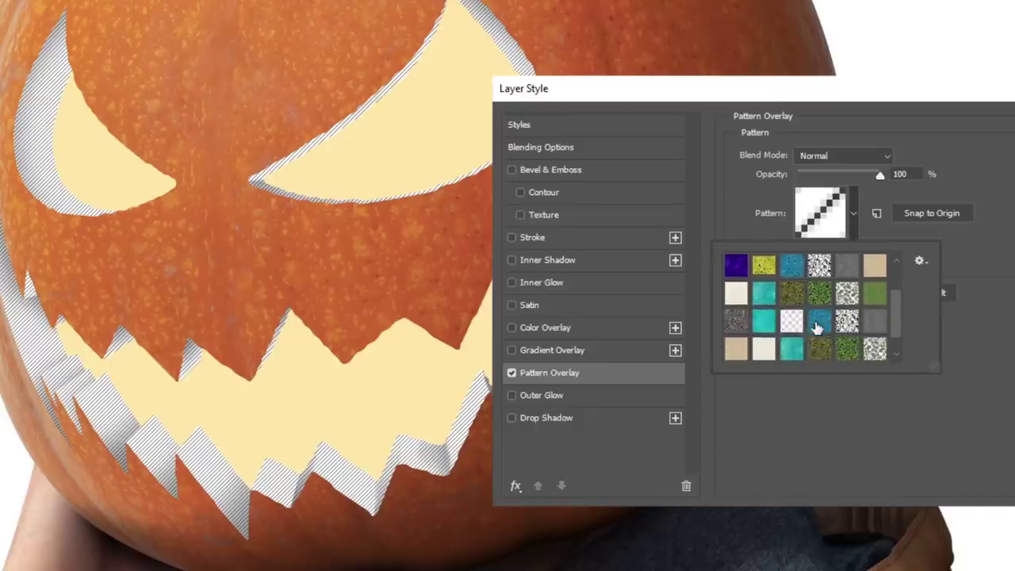
left_click(738, 320)
left_click(830, 152)
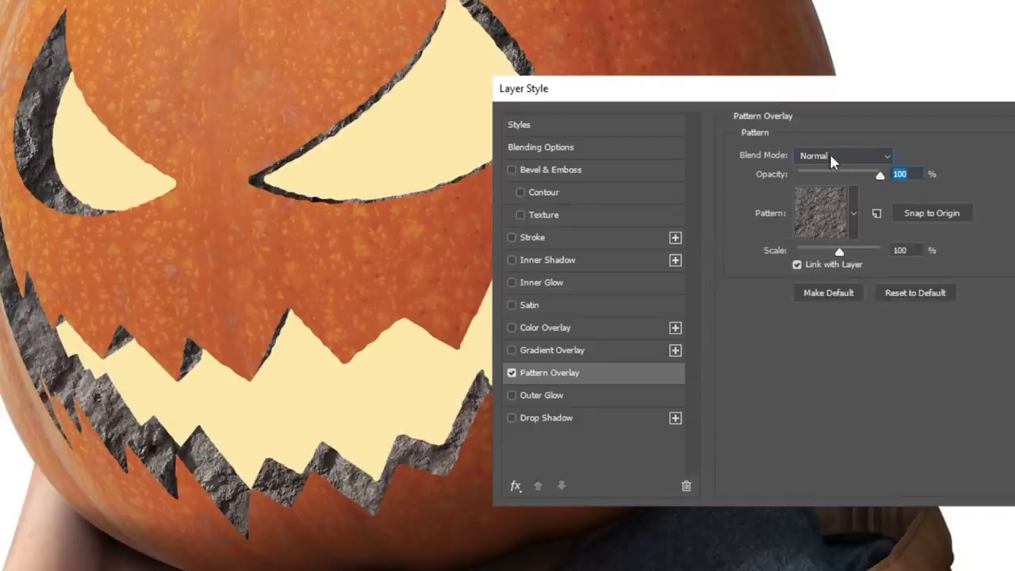
Blend the rock texture as Overlay at 63% opacity and lighten the pale fill colour slightly
left_click(830, 152)
left_click(840, 377)
left_click_drag(865, 177, 840, 176)
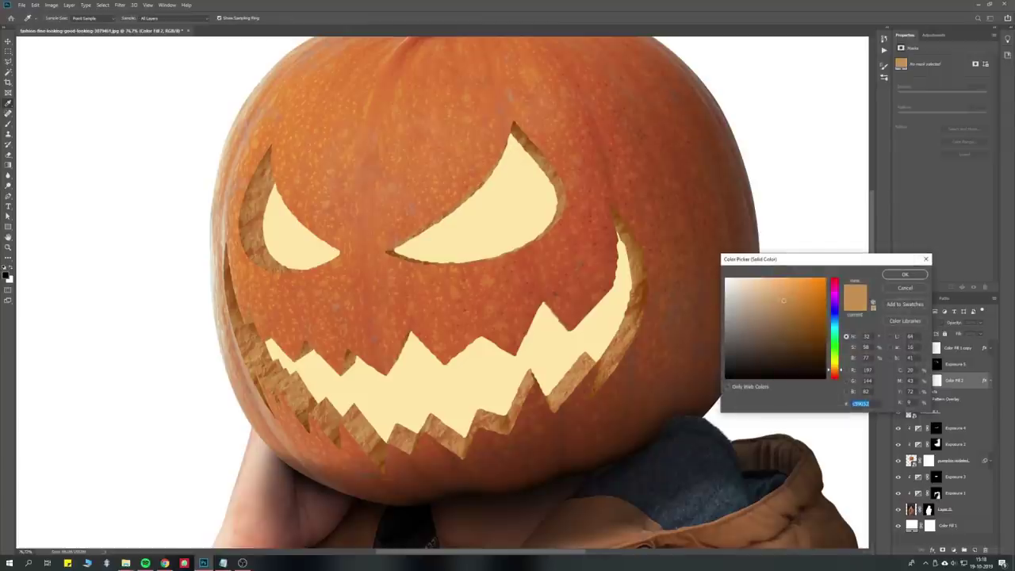
left_click_drag(784, 300, 771, 293)
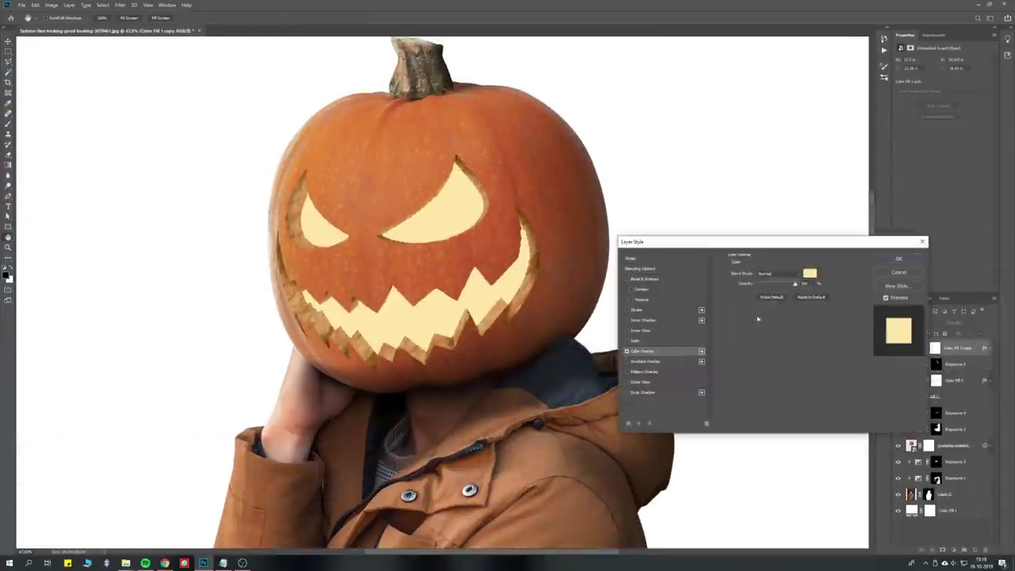
Confirm the adjusted fill colour and apply the Layer Style settings
key("Return")
key("Return")
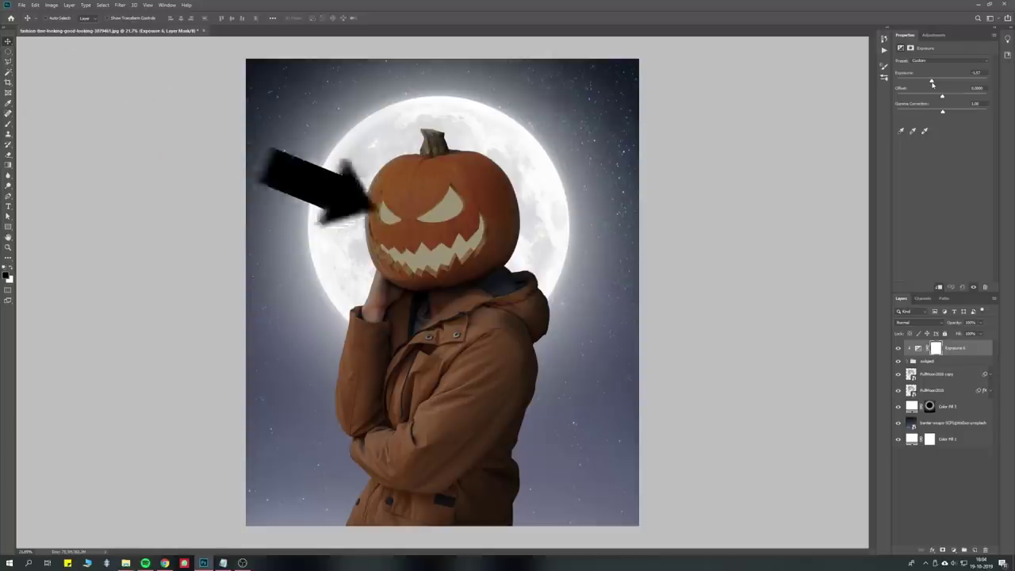
Add Color Balance, move Exposure 6 below Color Fill 1, and colorize the figure purple at 30% opacity
left_click(931, 38)
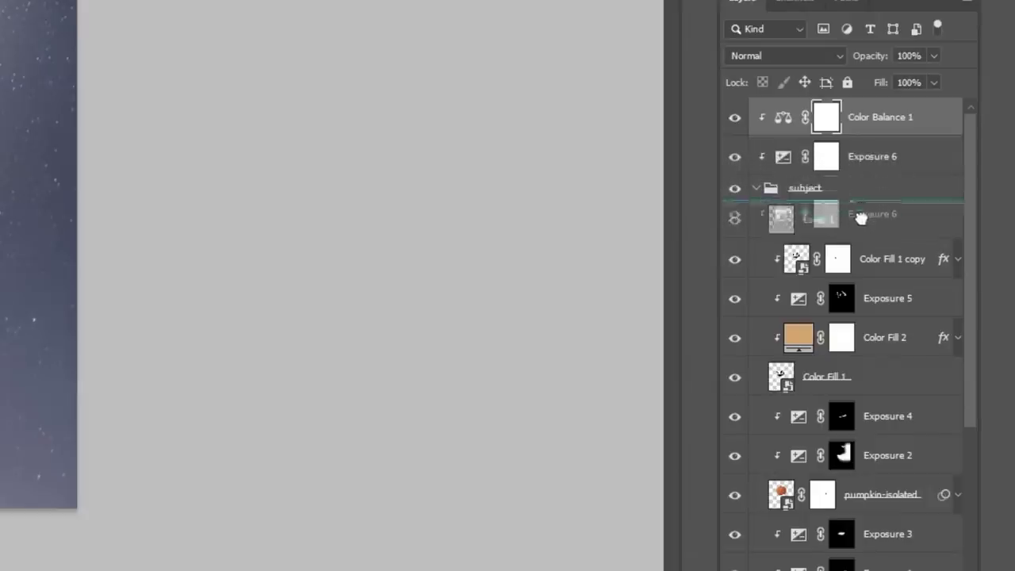
left_click_drag(861, 218, 863, 410)
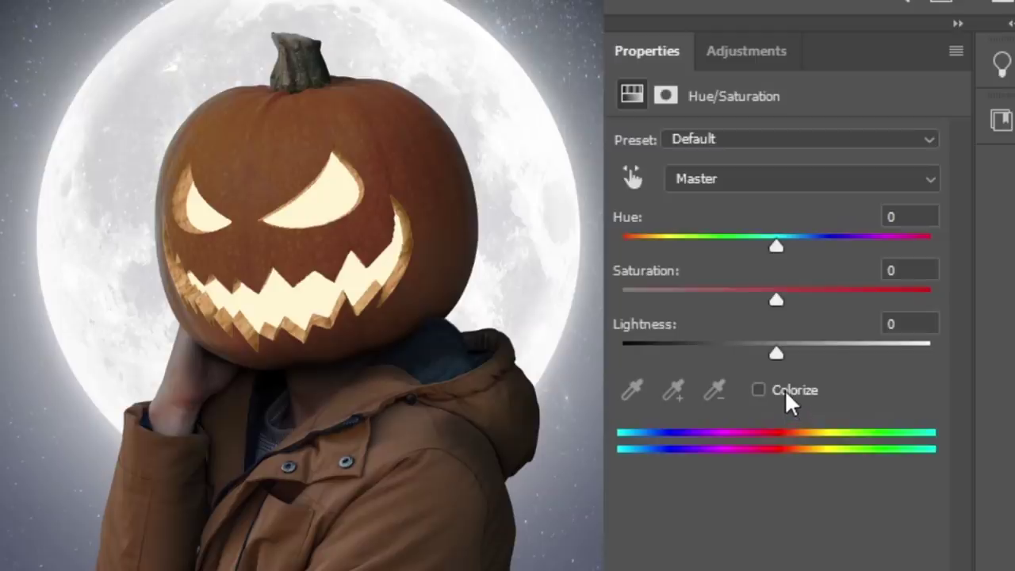
left_click(785, 390)
left_click_drag(624, 246, 821, 248)
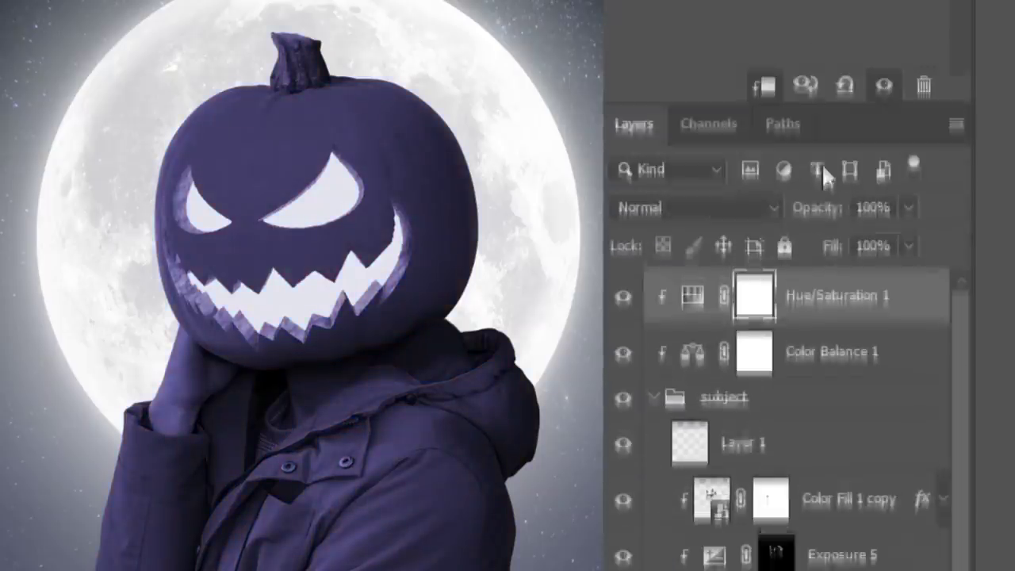
left_click_drag(818, 207, 734, 208)
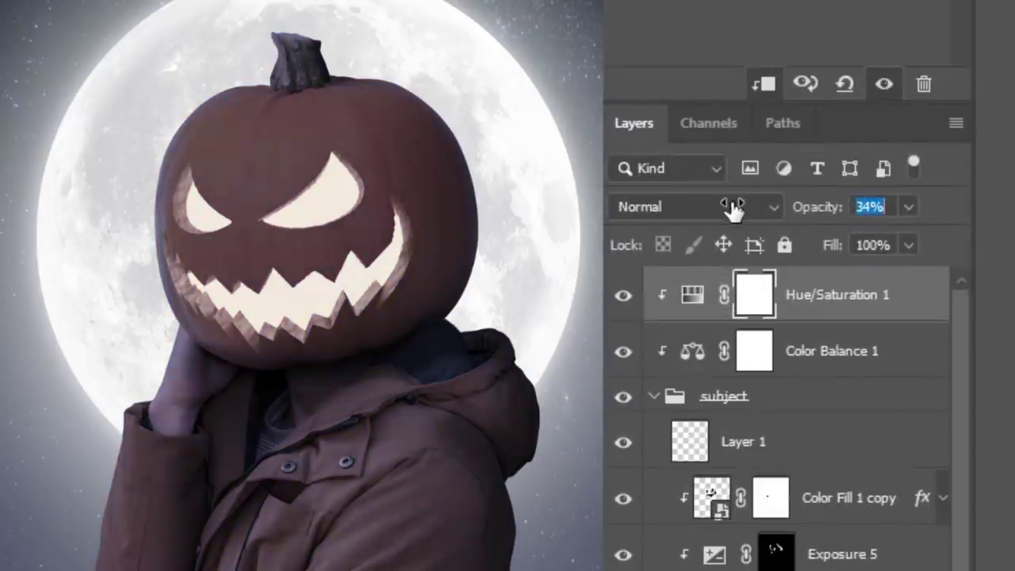
type("30")
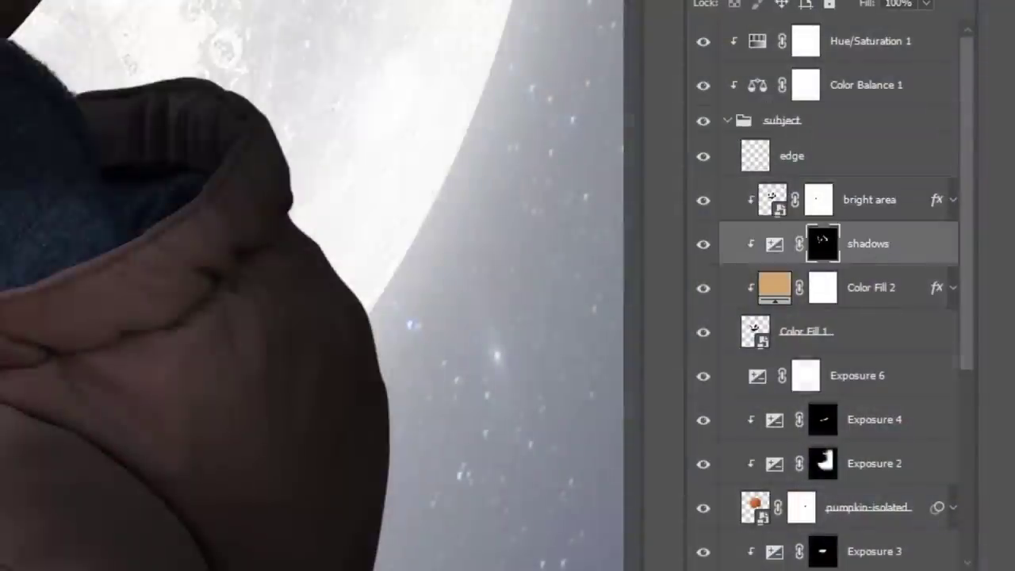
Rename the subject's layers descriptively, such as 'edge', 'dark shadow', 'Pumpkin' and 'face shape'
double_click(871, 287)
type("edge")
scroll(833, 317, "down", 3)
type("general darkendark shadowshadowPumpkinface shape")
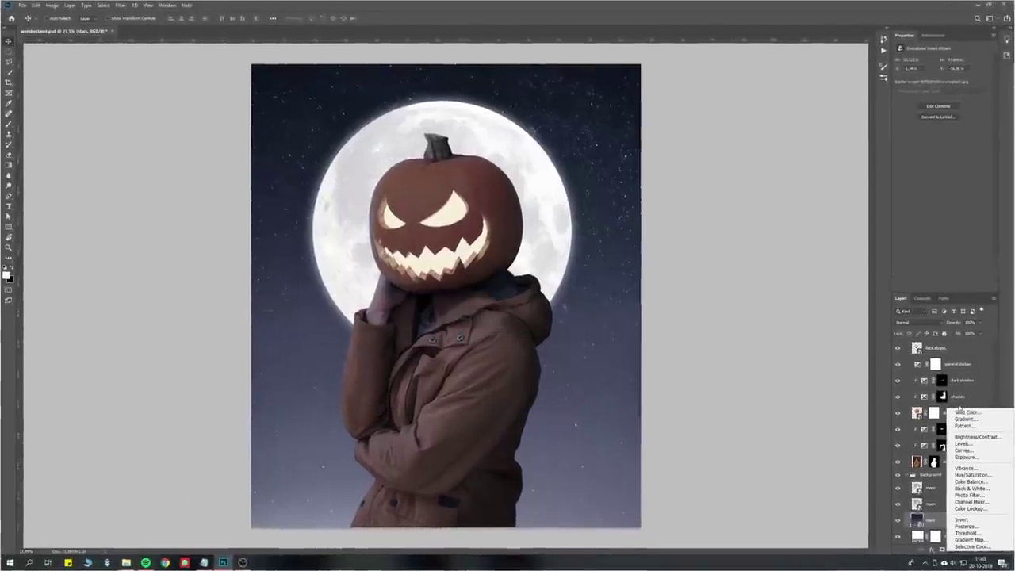
Add a white fill layer with an inverted mask and paint it over the moon with a moon-sized brush
left_click(962, 413)
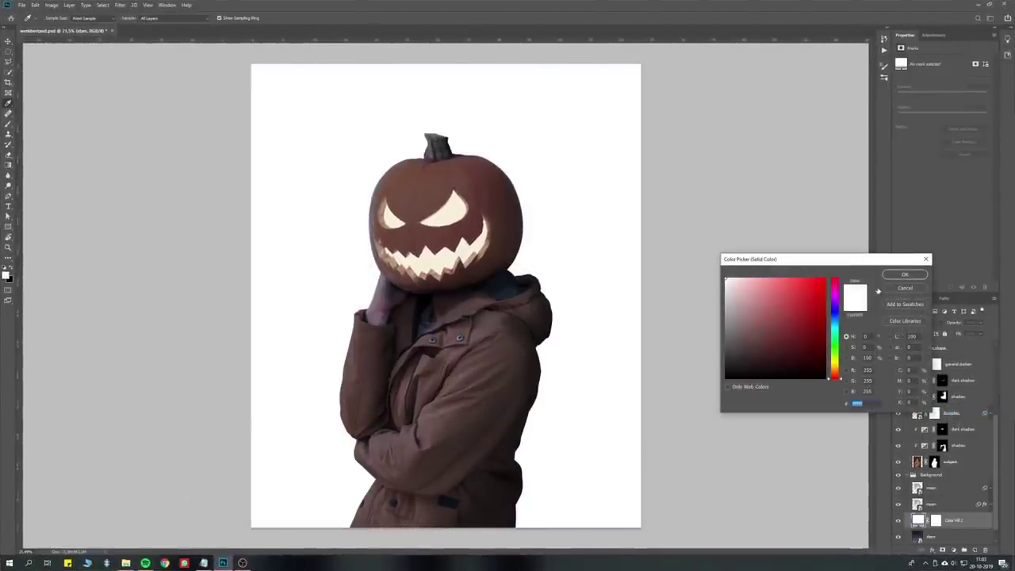
left_click(905, 274)
key("ctrl+i")
key("b")
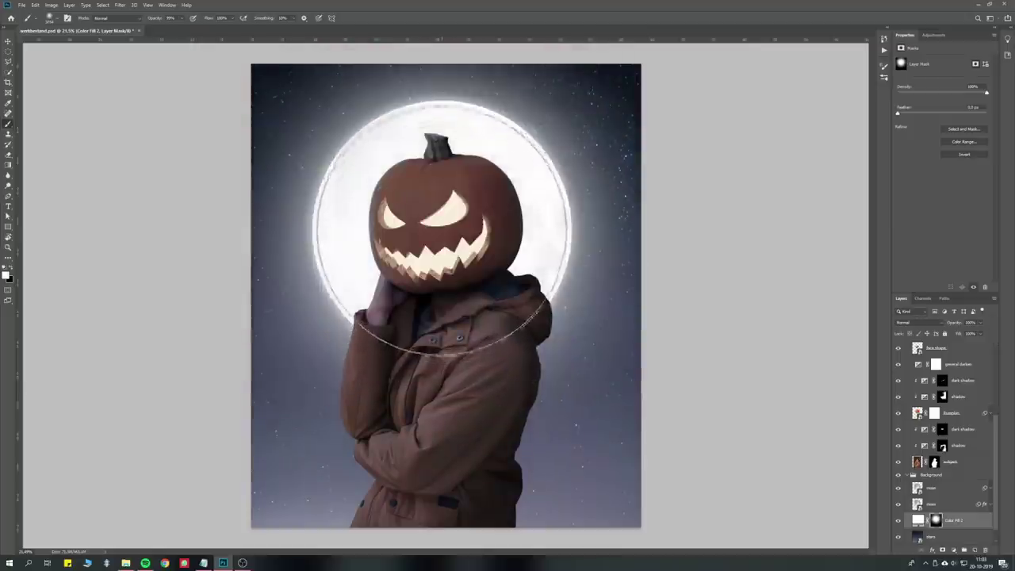
right_click(448, 235)
mouse_move(464, 215)
left_mouse_down()
mouse_move(420, 225)
mouse_move(442, 222)
left_mouse_up()
left_click(442, 225)
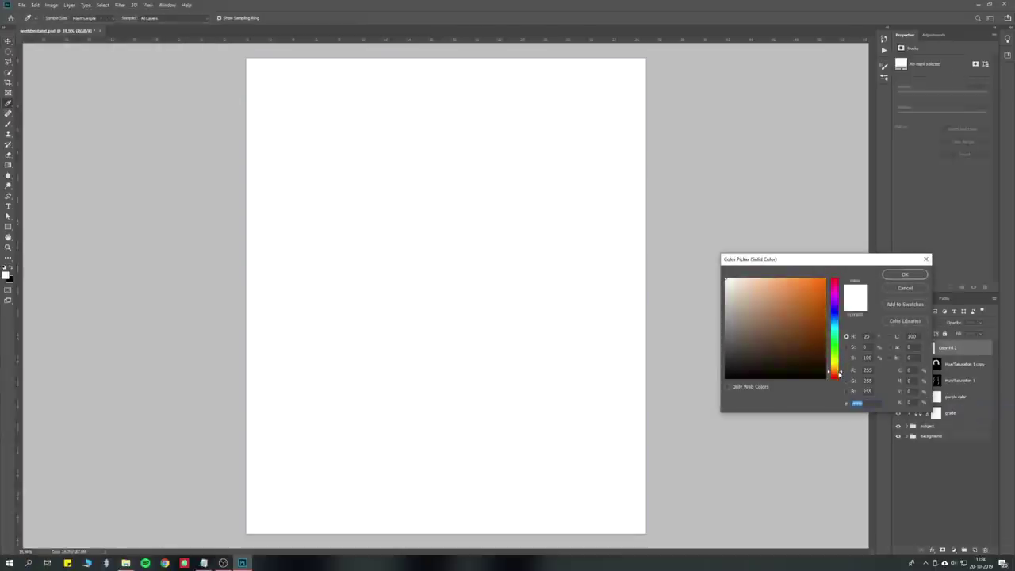
Add a peach fill layer in Linear Dodge (Add) mode with an inverted mask
left_click(773, 277)
left_click(902, 275)
left_click(914, 323)
left_click(920, 397)
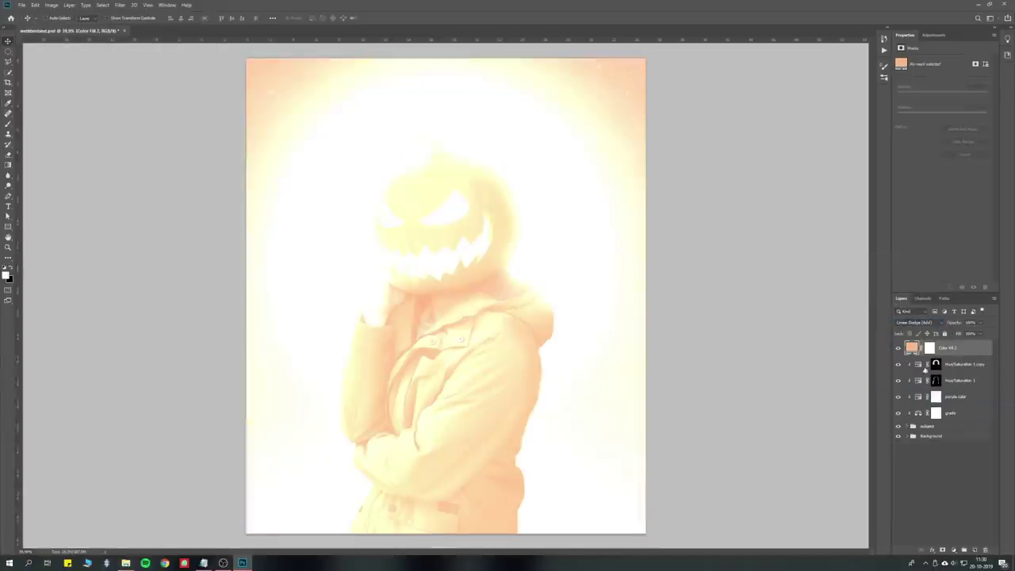
key("ctrl+i")
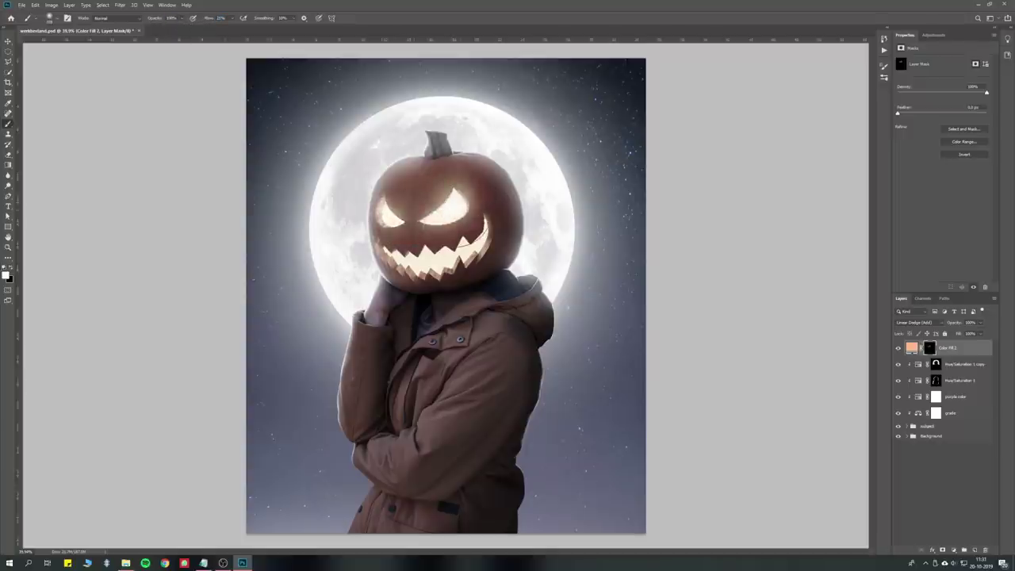
Paint the glow into the eyes and mouth and change the glow colour to orange
left_click_drag(372, 218, 476, 226)
double_click(912, 348)
left_click_drag(835, 301, 839, 374)
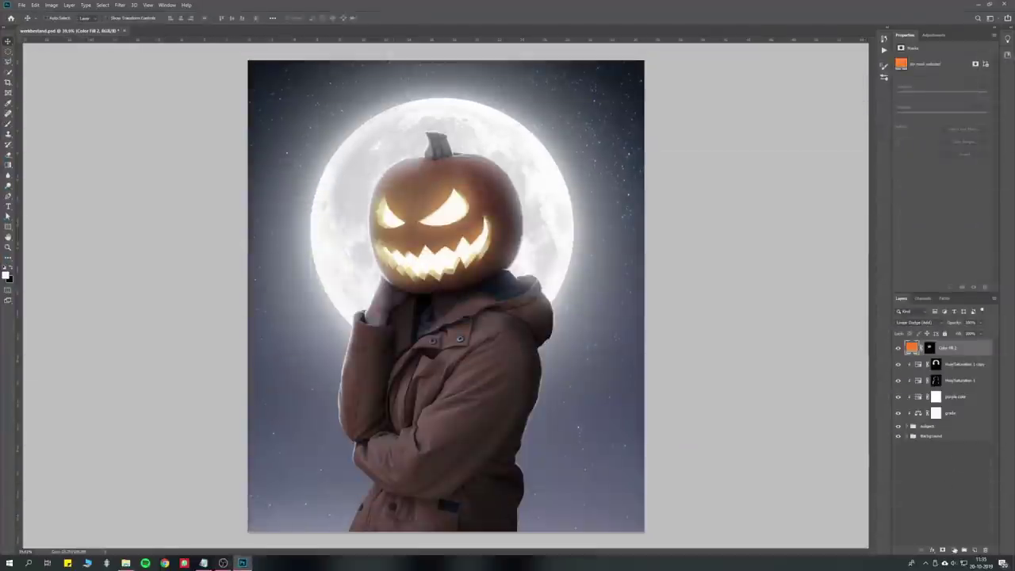
Add a pale lavender-blue fill layer with an inverted mask, ready for painting
left_click(955, 549)
left_click(966, 412)
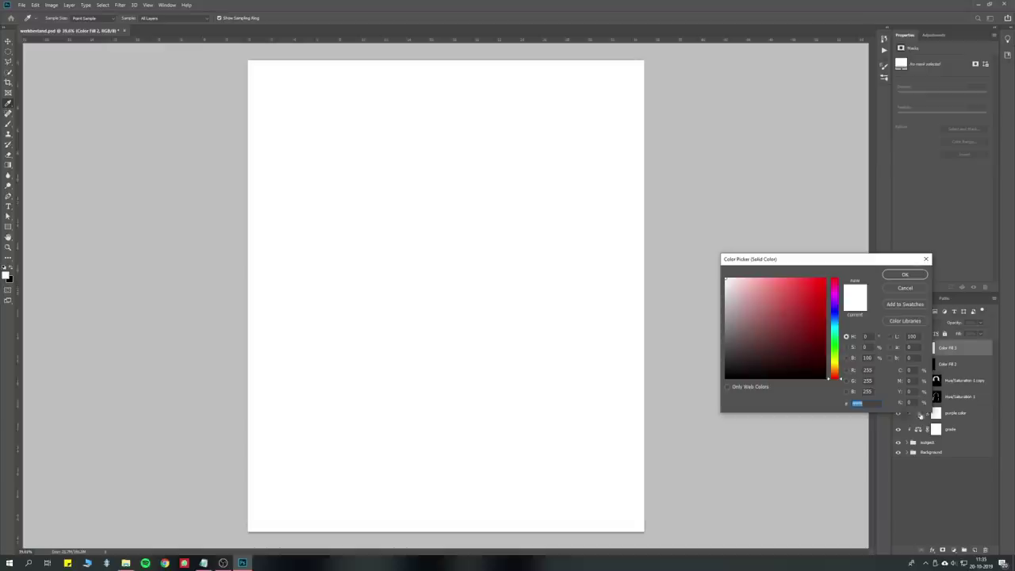
left_click(837, 324)
left_click(743, 276)
key("Return")
key("ctrl+i")
key("b")
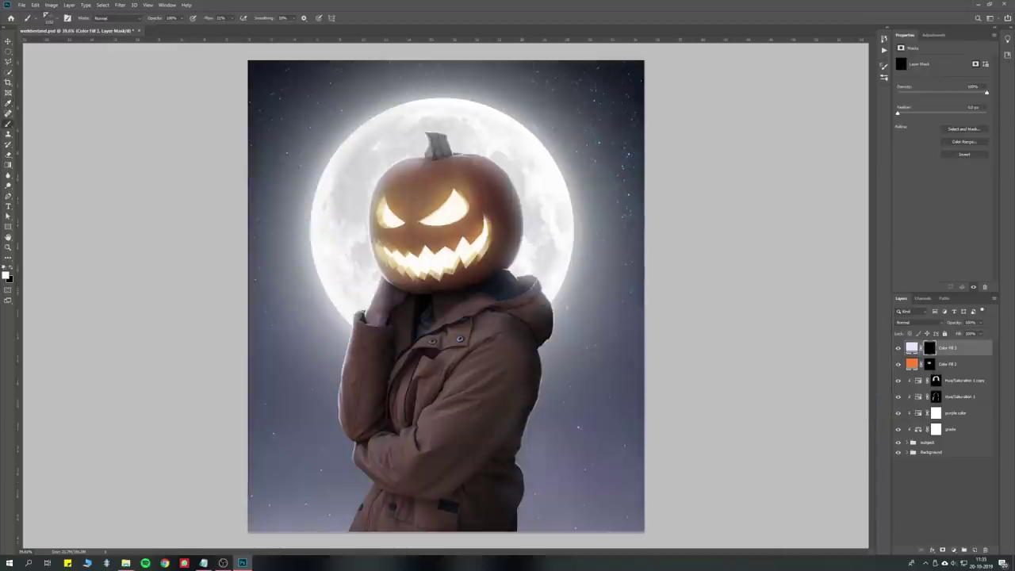
Paint lavender mist along the bottom of the picture and duplicate the mist layer
key("ctrl+minus")
mouse_move(318, 476)
left_mouse_down()
mouse_move(476, 445)
mouse_move(524, 476)
mouse_move(587, 397)
mouse_move(476, 476)
left_mouse_up()
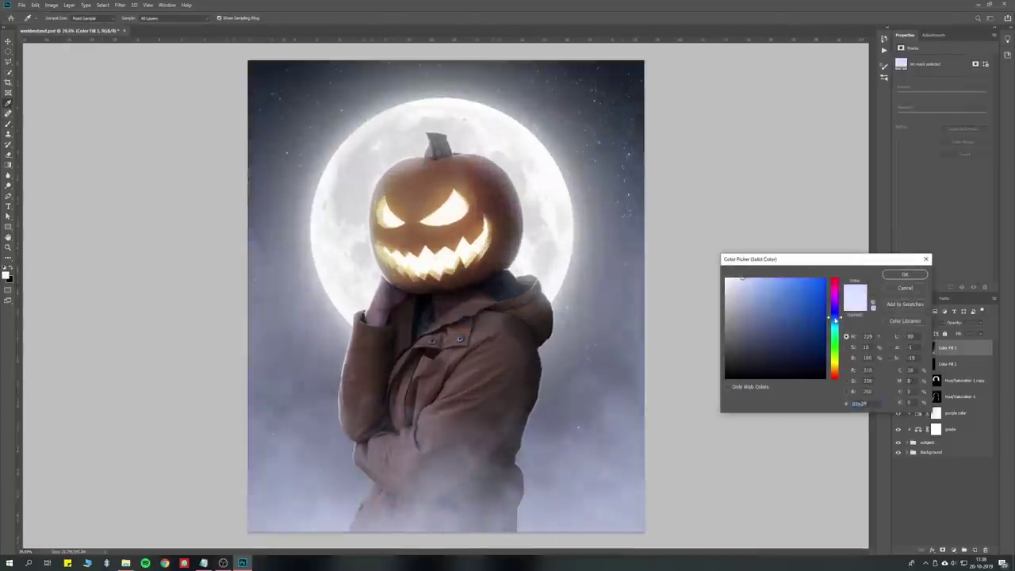
key("Return")
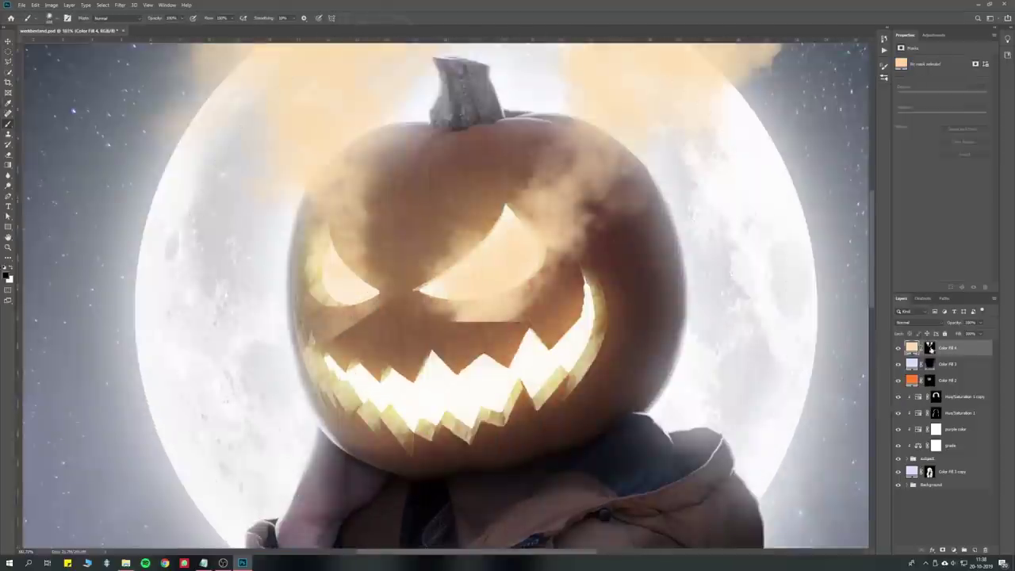
scroll(619, 119, "down", 5)
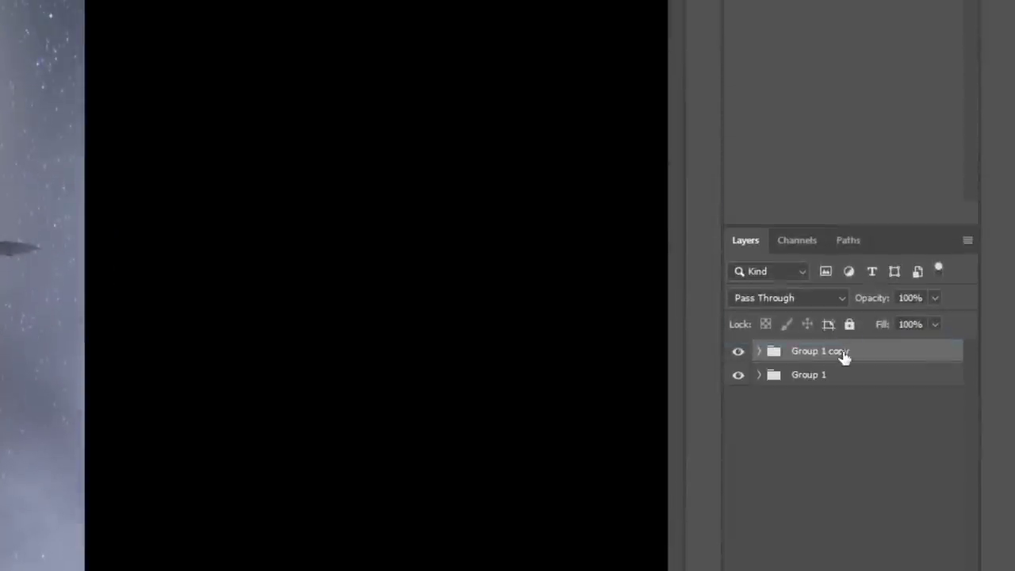
Merge the duplicated Group 1 copy into a single layer
right_click(842, 354)
left_click(882, 208)
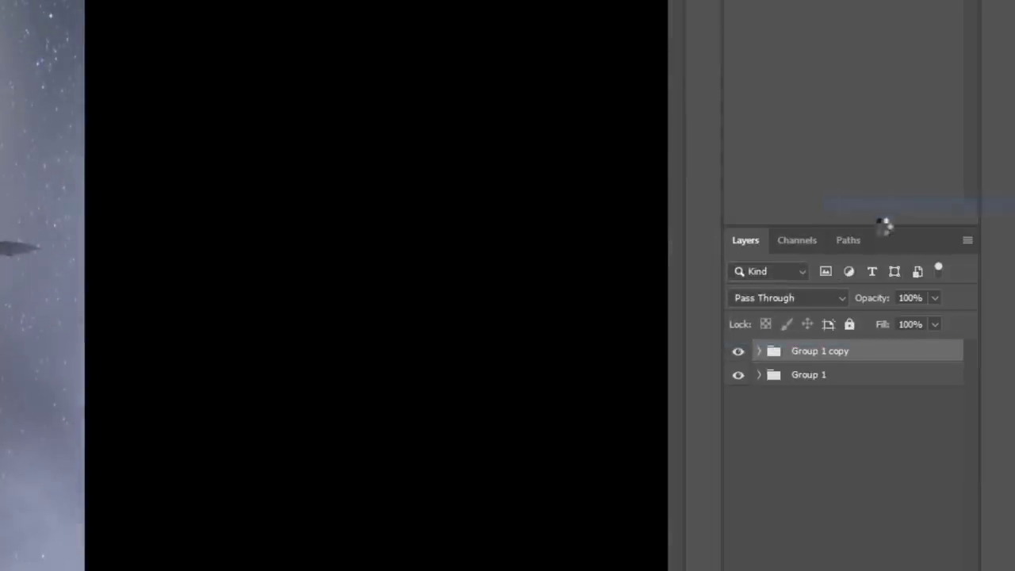
left_click(868, 407)
key("Delete")
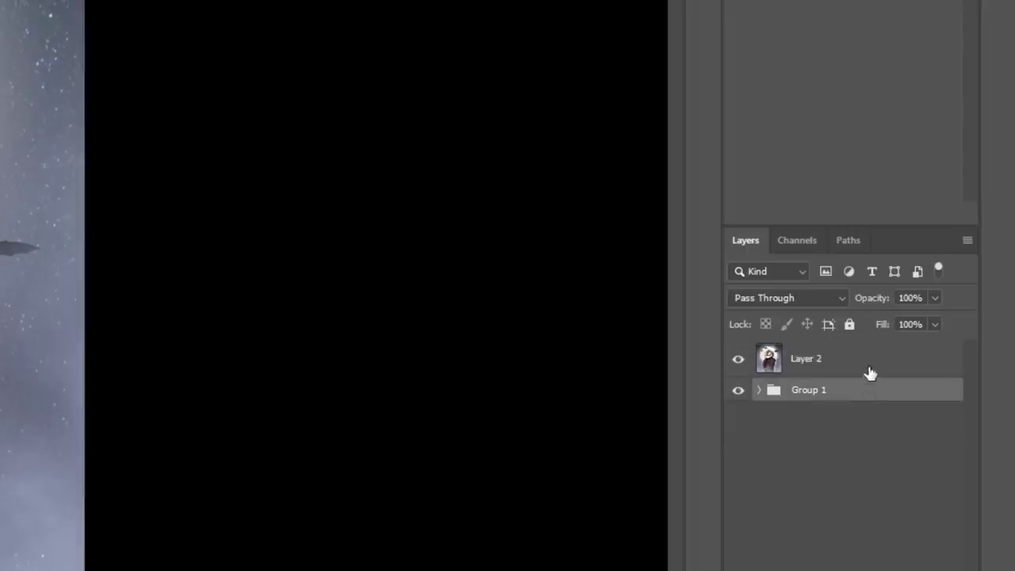
Convert the merged Layer 2 into a smart object
right_click(871, 371)
left_click(817, 207)
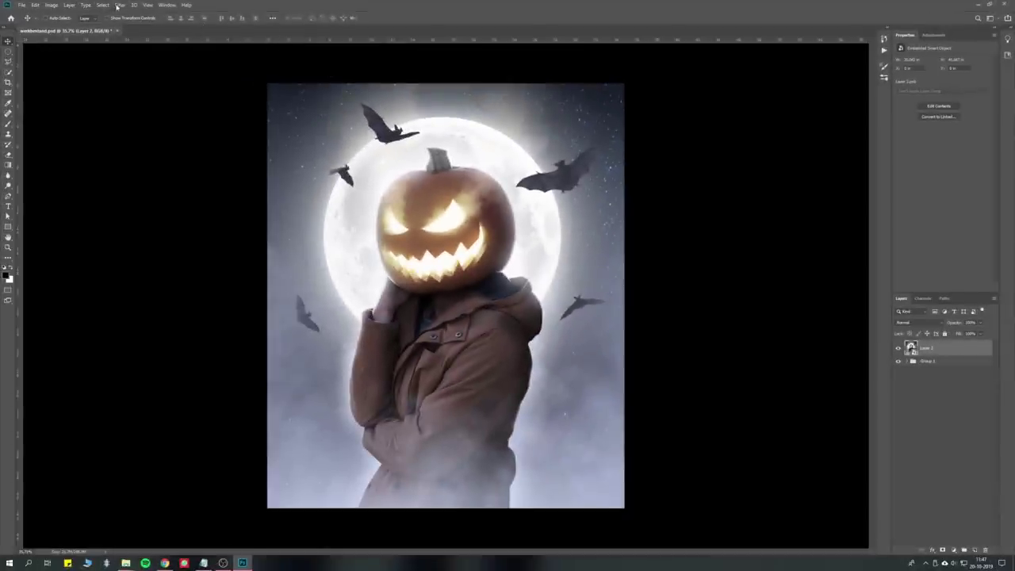
left_click(119, 5)
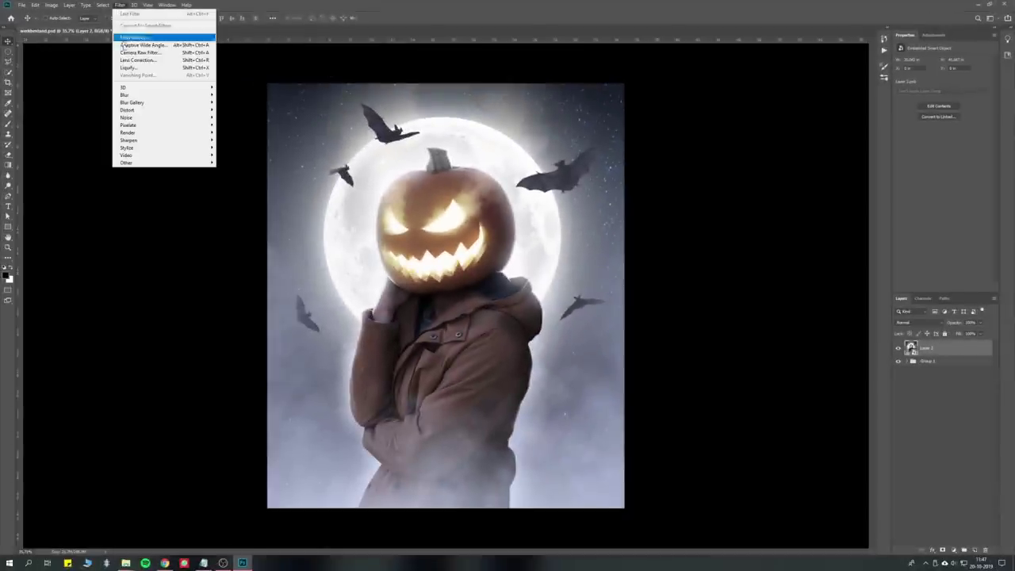
Open the Camera Raw Filter on the smart object Layer 2
left_click(128, 53)
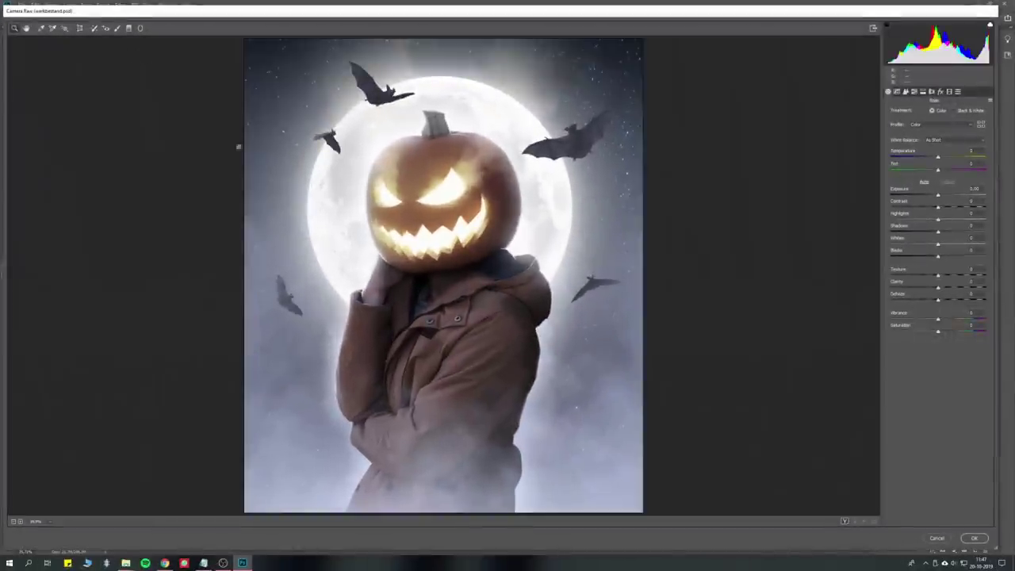